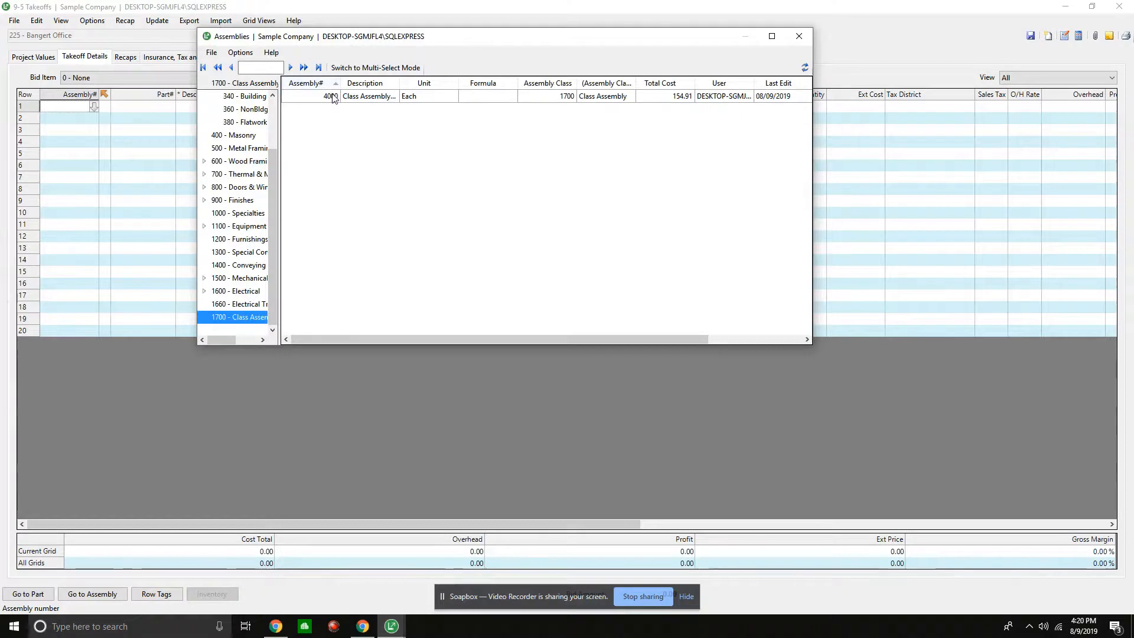
Add class assembly 4000, Class Assembly Toilet and Water Closet, to the first takeoff row and set its quantity to 10.
double_click(332, 96)
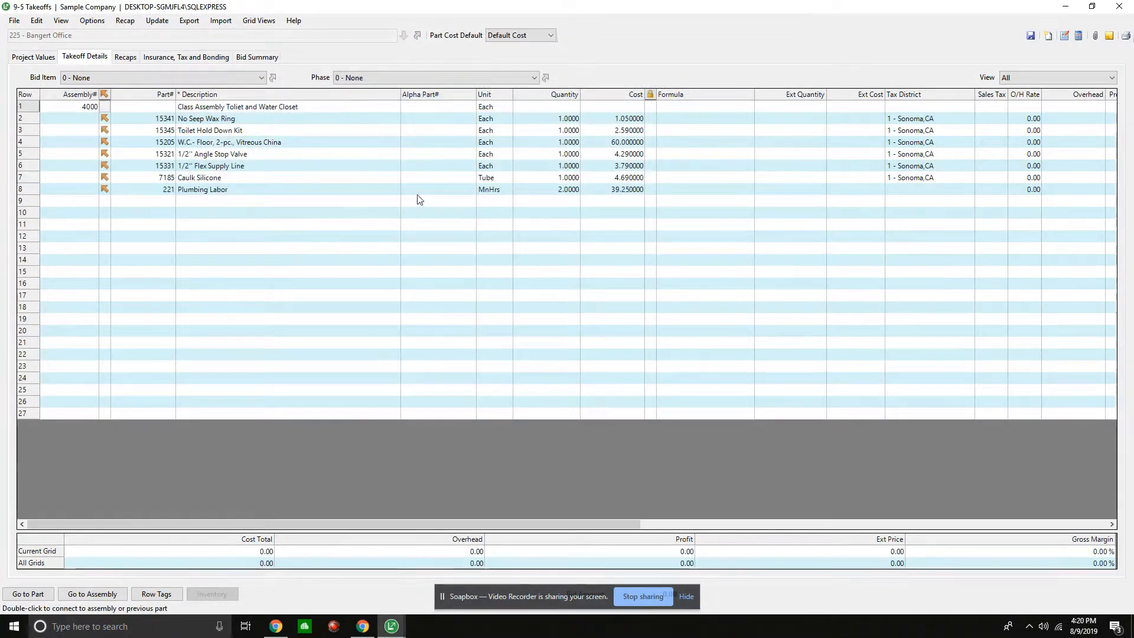
left_click(560, 109)
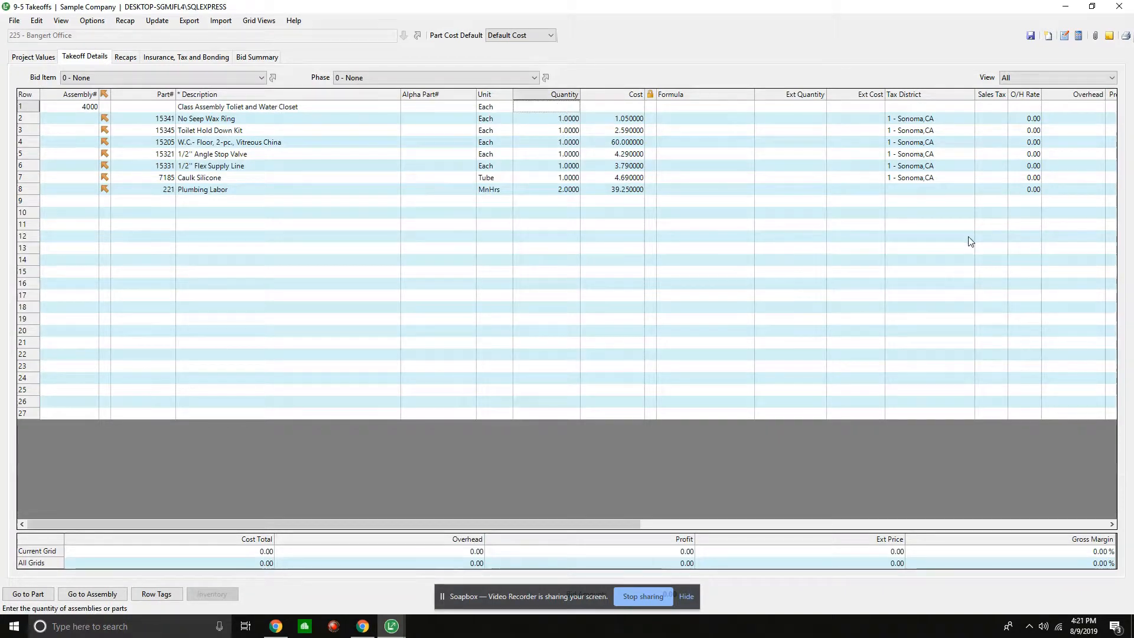
type("10")
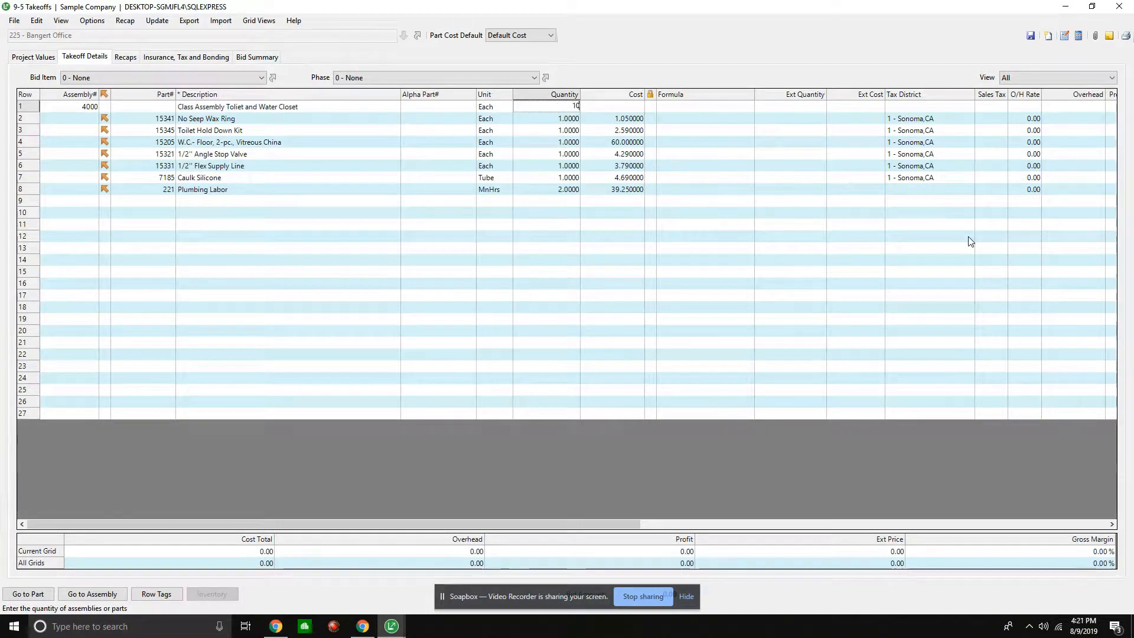
key("Tab")
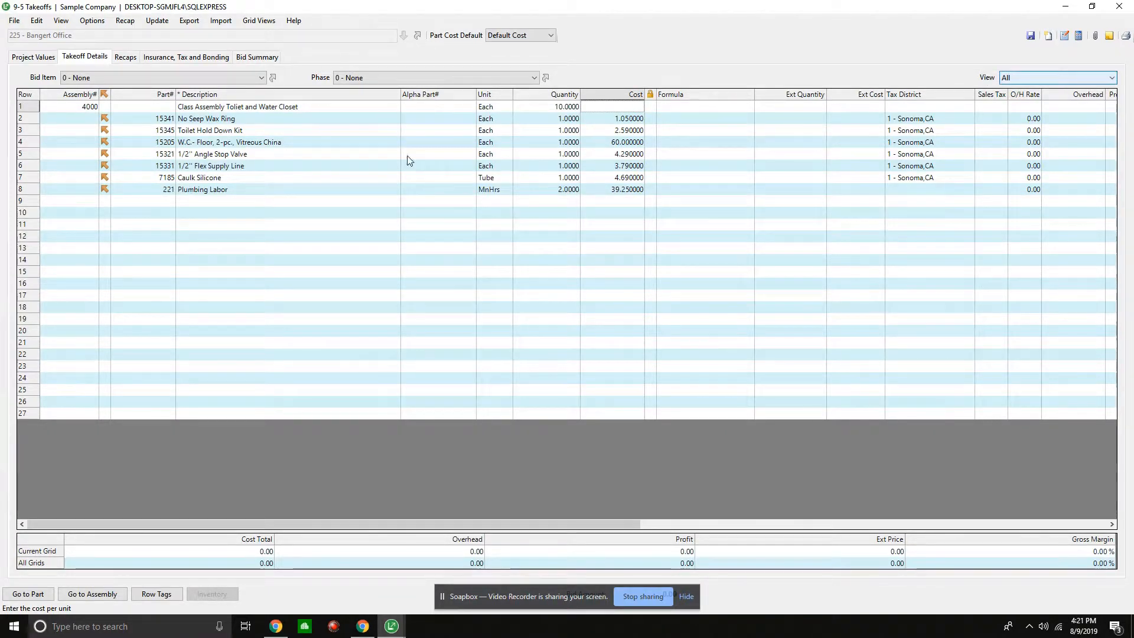
left_click_drag(423, 524, 383, 419)
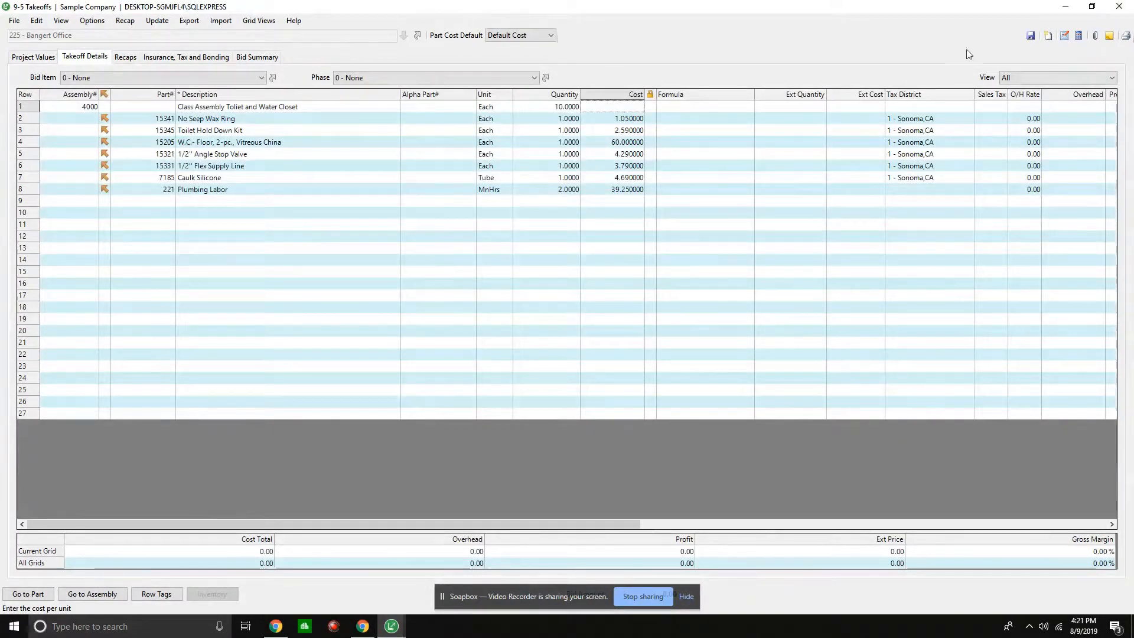
Display the takeoff grid in the Assemblies view and the Parts view, then return it to All.
left_click(1039, 78)
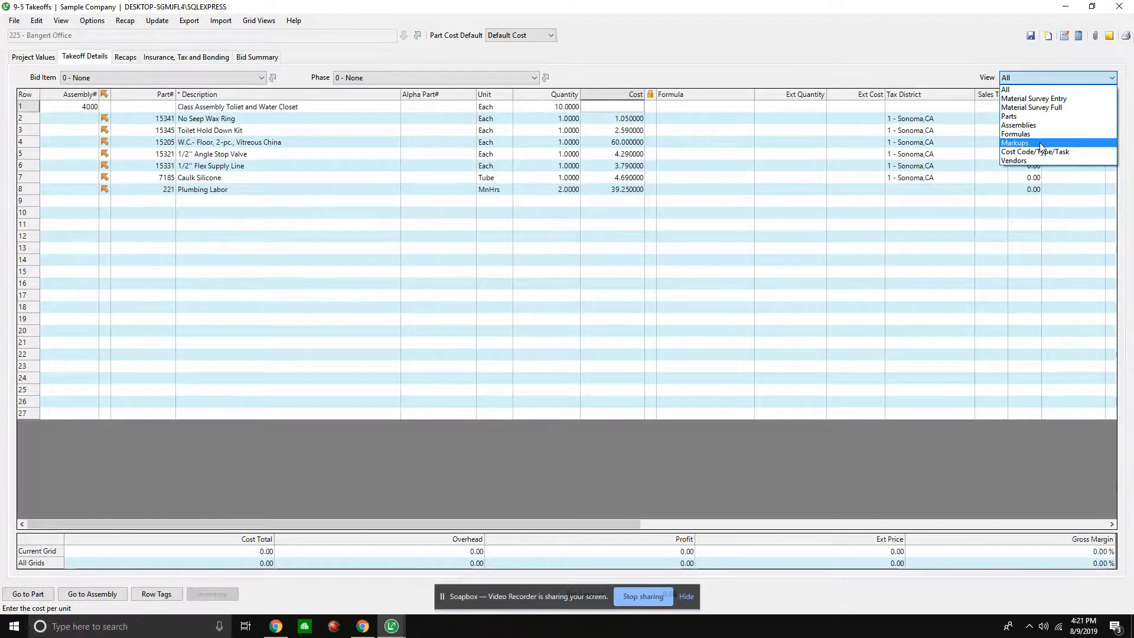
left_click(1034, 125)
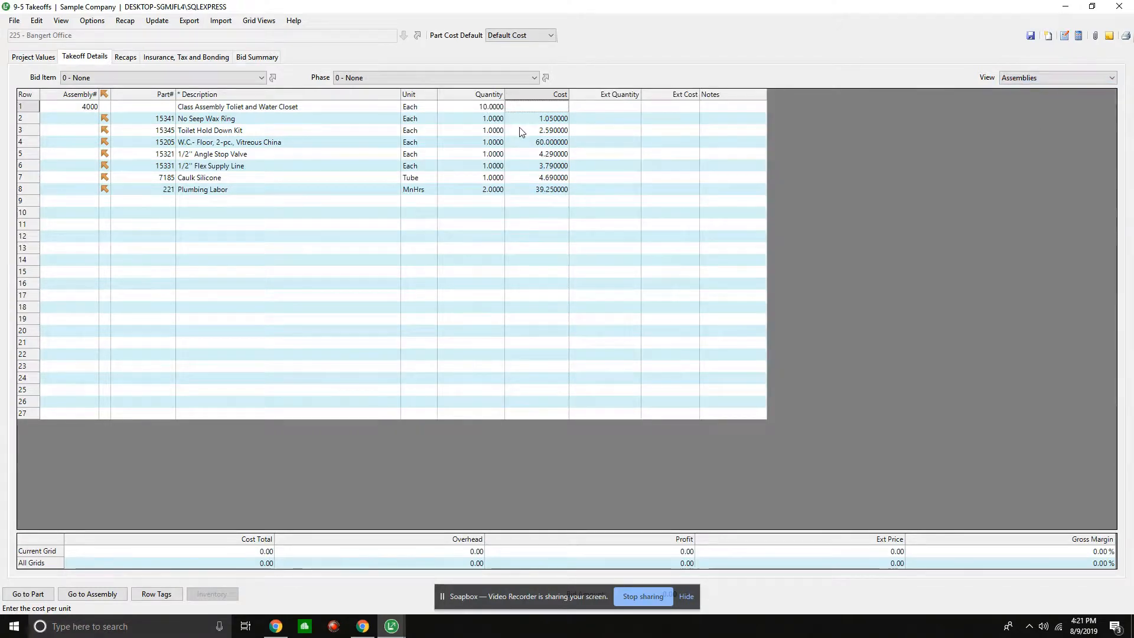
left_click(1035, 78)
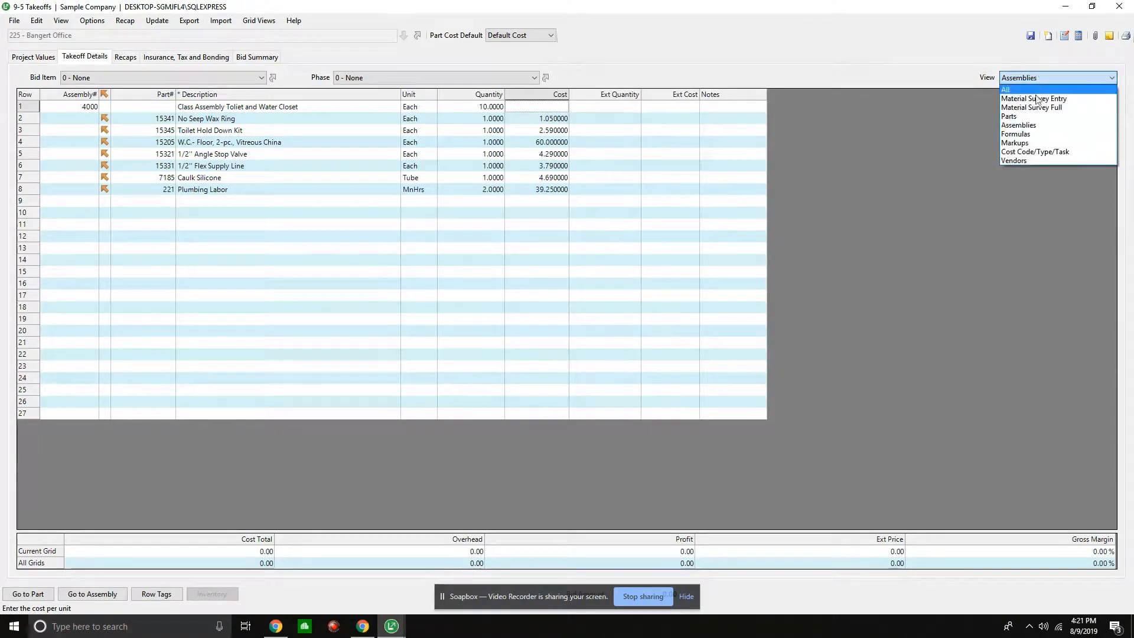
left_click(1034, 117)
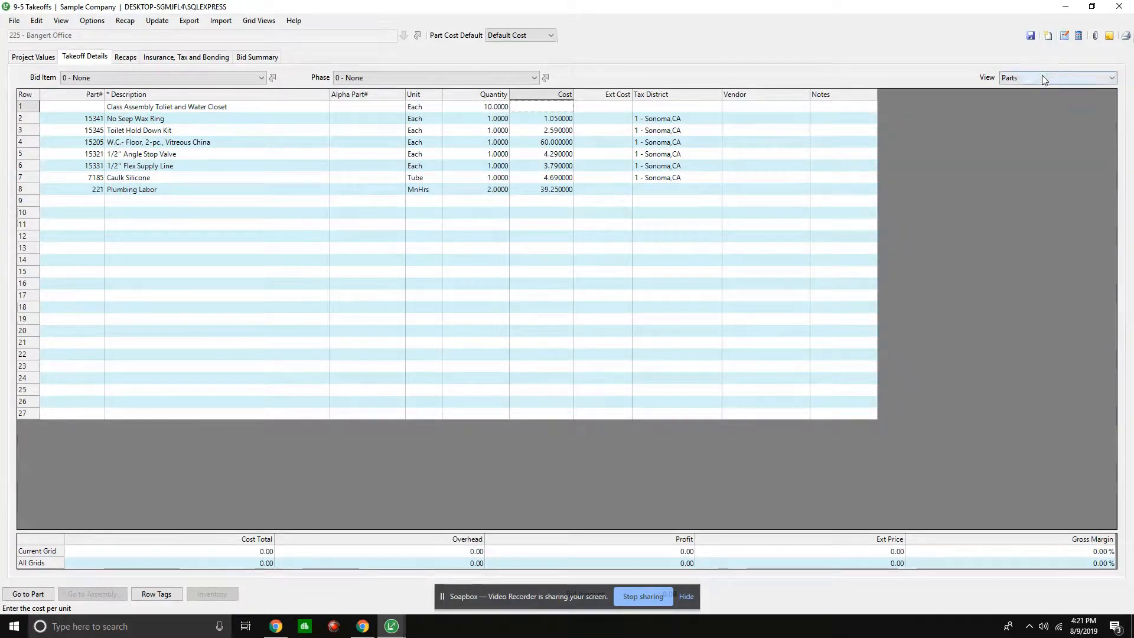
left_click(1093, 78)
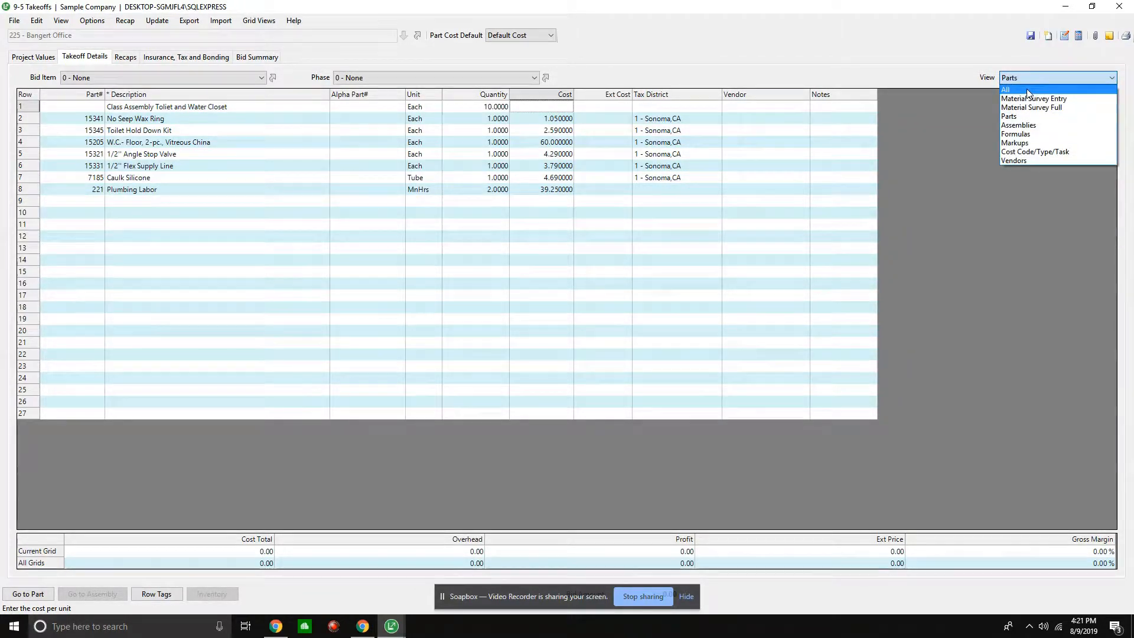
left_click(1027, 91)
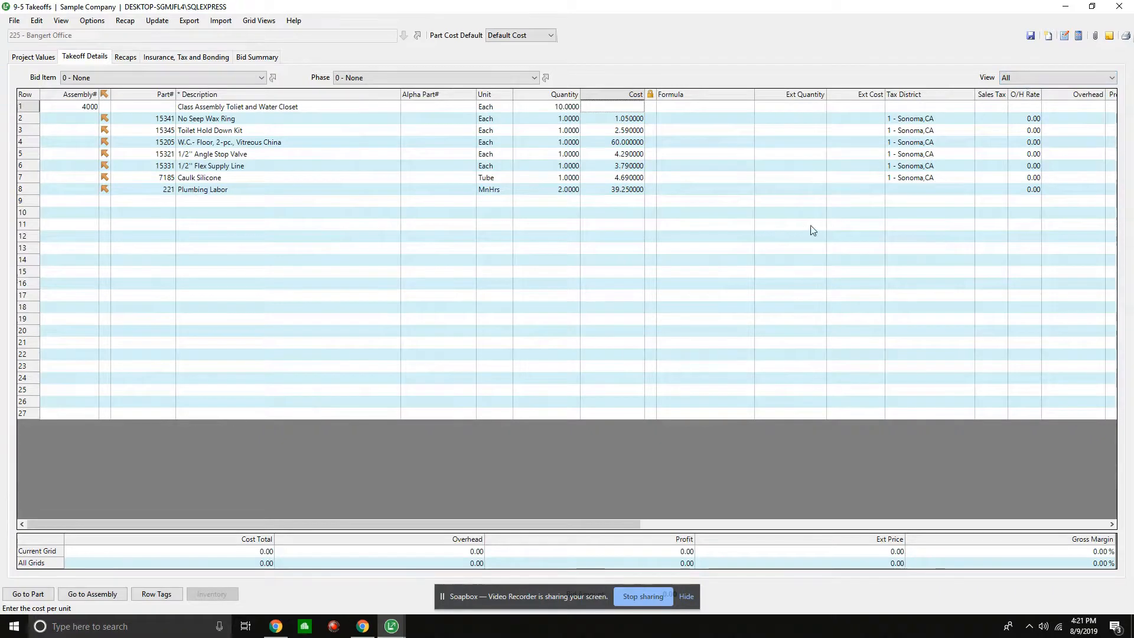
Examine the formula, overhead and overhead rate columns of the assembly's part rows.
left_click_drag(476, 523, 623, 526)
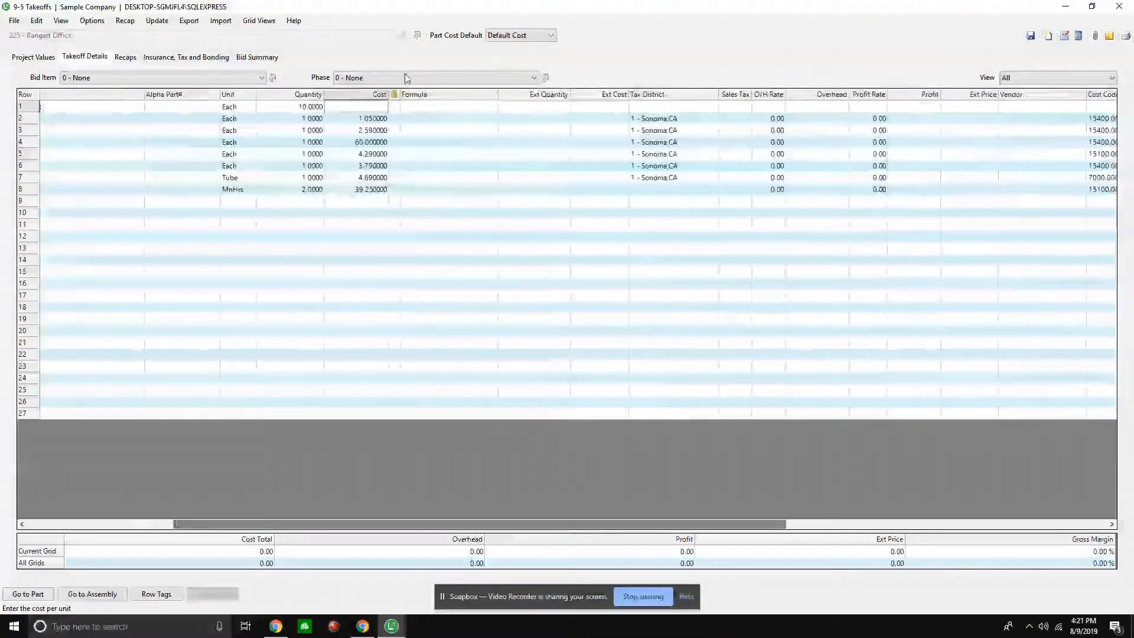
left_click(465, 120)
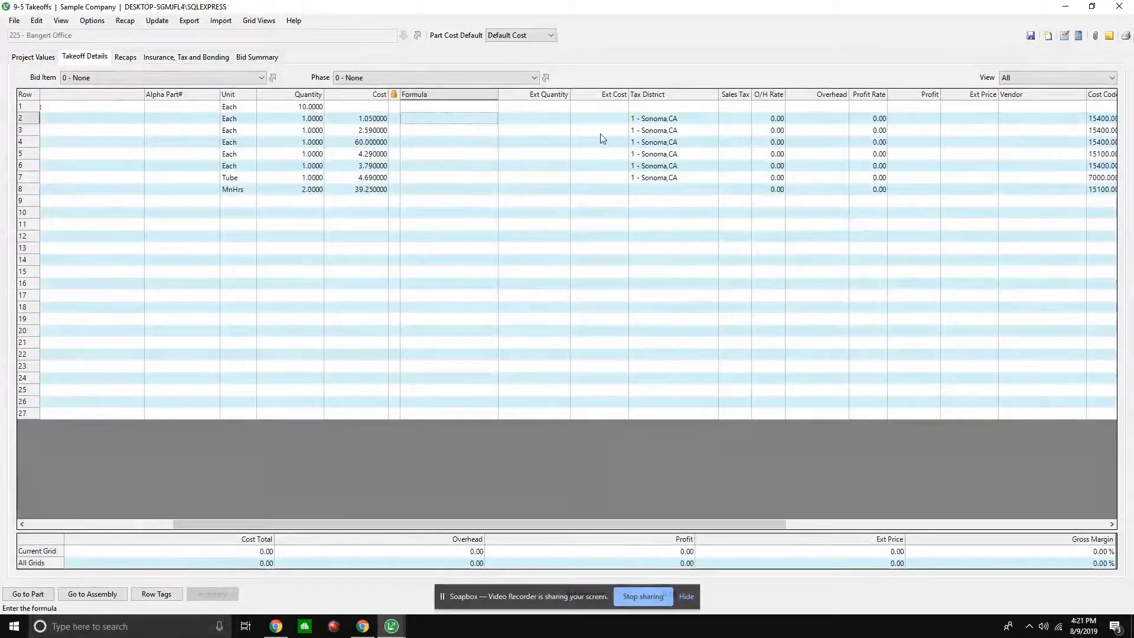
scroll(637, 143, "right", 3)
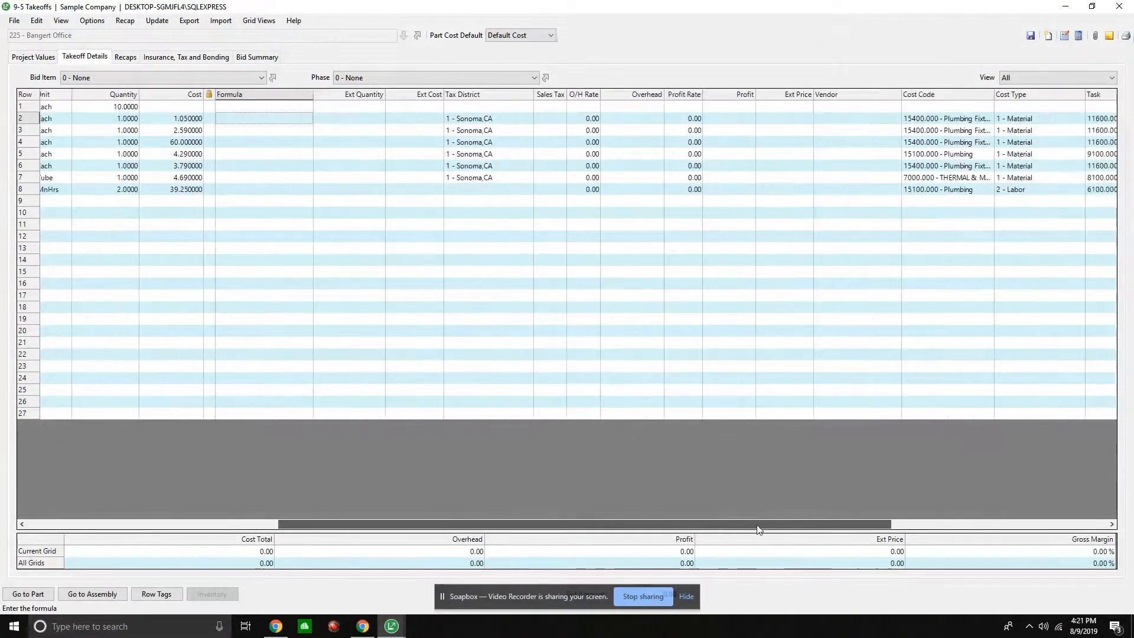
left_click(651, 116)
left_click(708, 123)
left_click(655, 130)
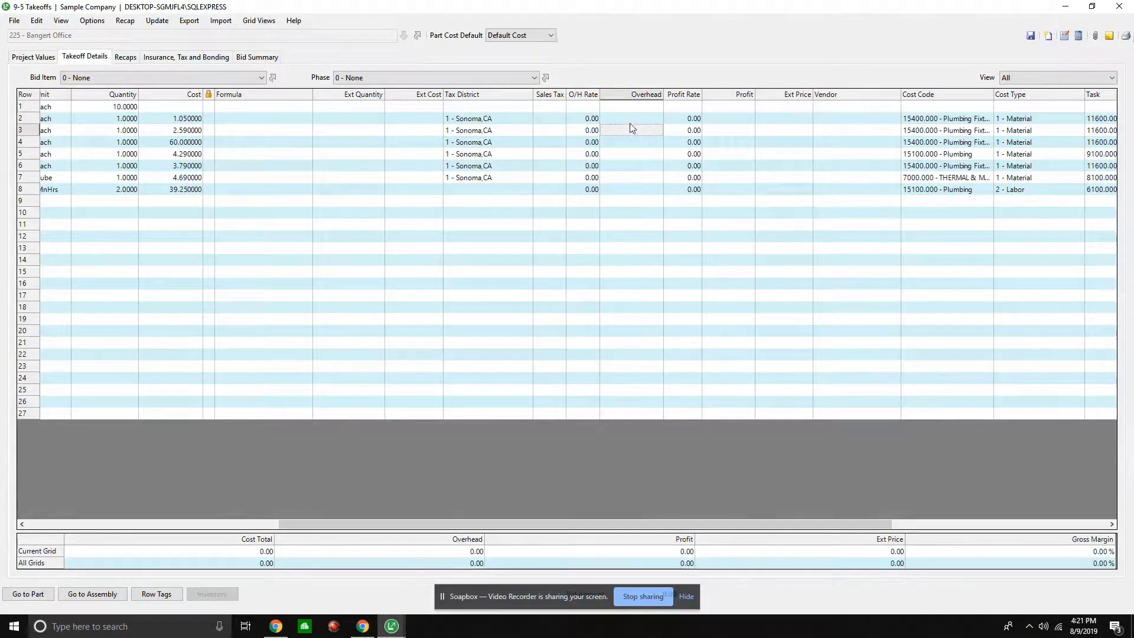
left_click(633, 121)
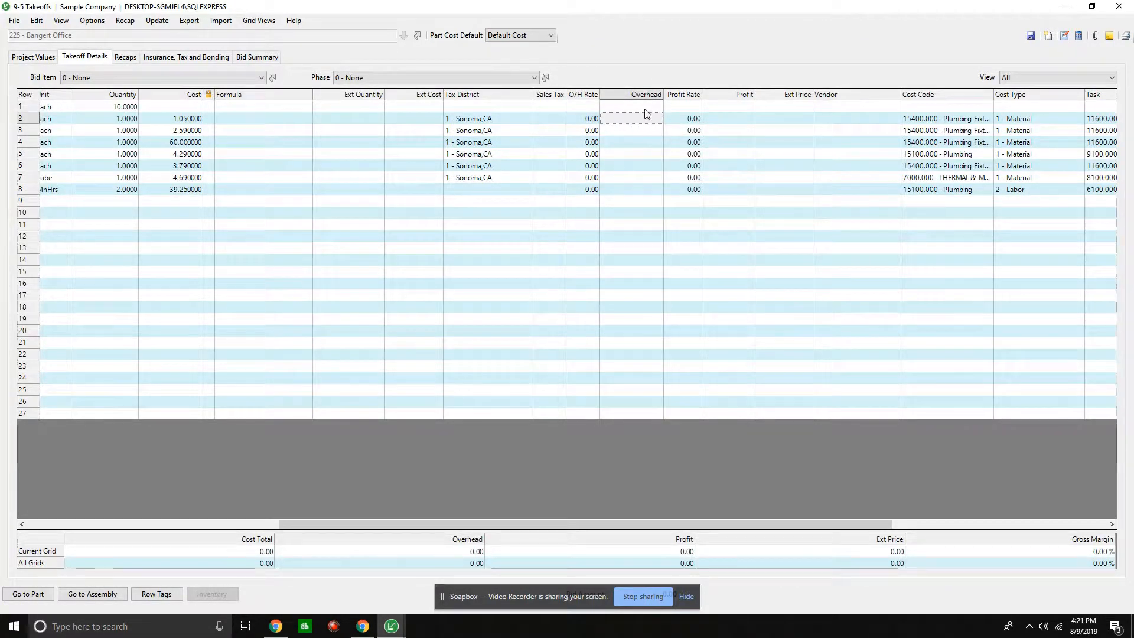
left_click(592, 122)
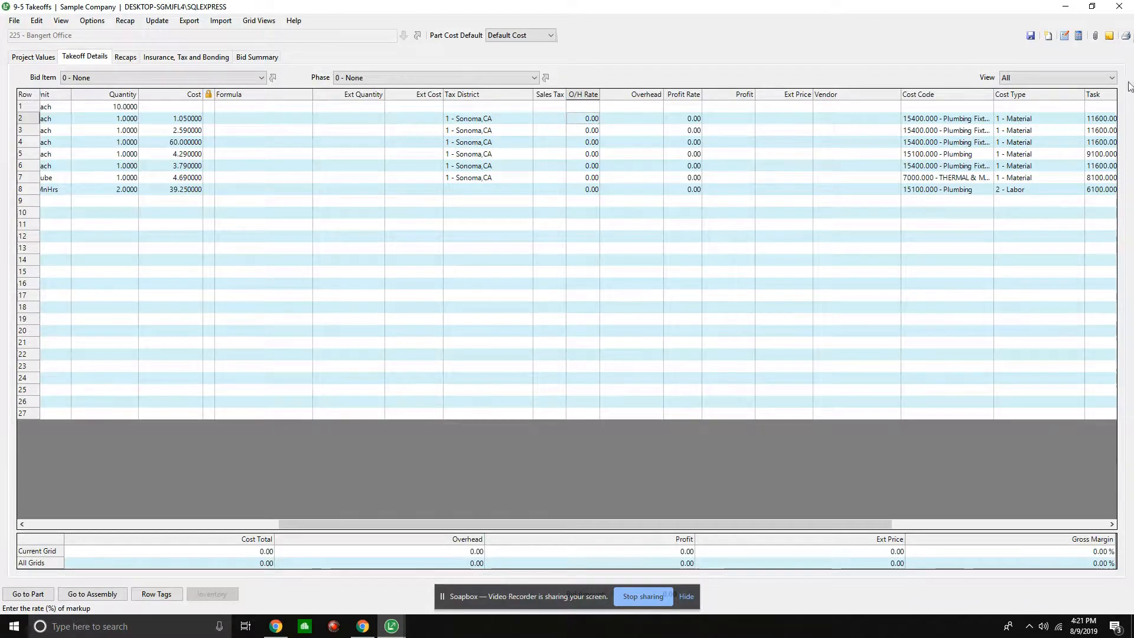
Start the takeoff-wide overhead and profit update by cost type, with 5% overhead for Material, Labor, Equipment, Subcontract and Other.
left_click(157, 20)
mouse_move(195, 46)
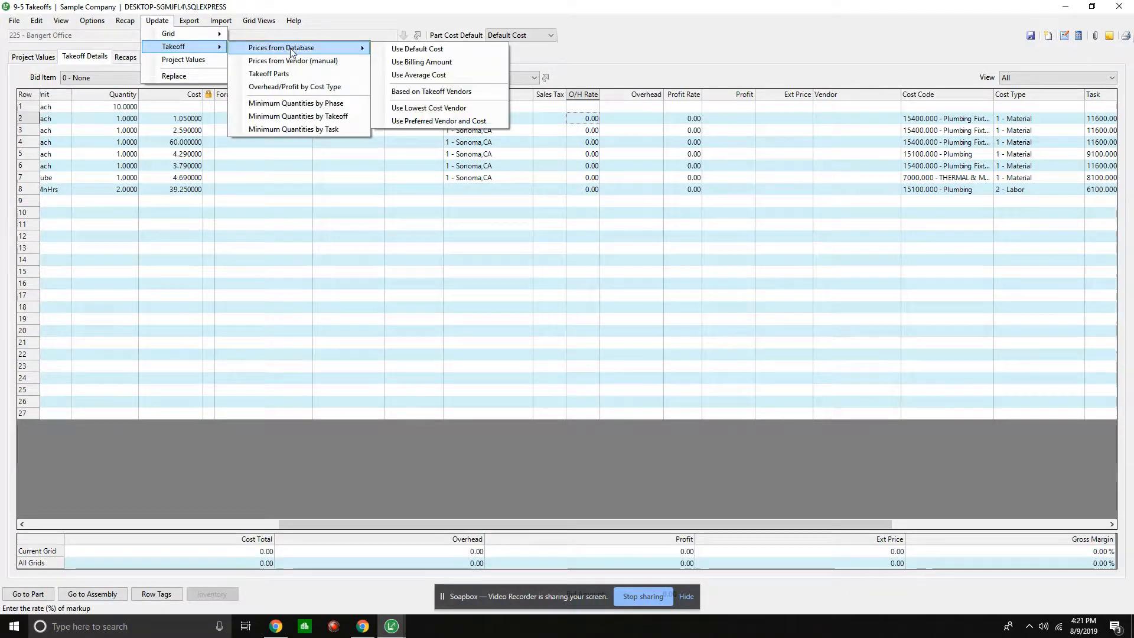
left_click(297, 87)
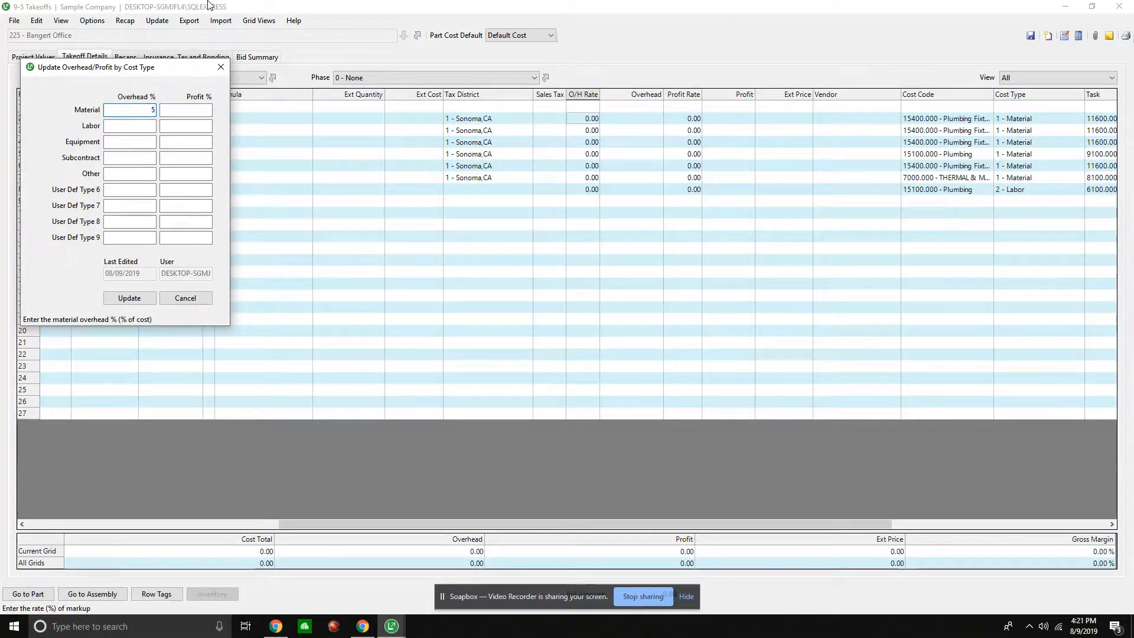
key("Tab")
key("Tab")
key("Tab")
key("Tab")
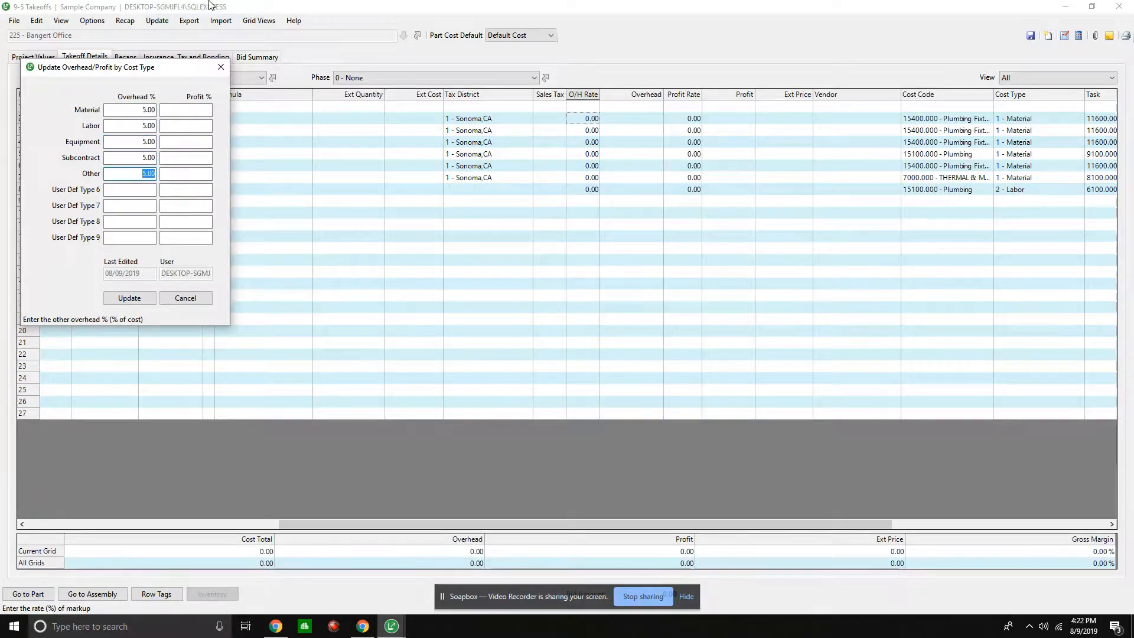
Set profit to 7% for Material, Labor, Equipment, Subcontract and Other, and apply the rates to the entire takeoff.
left_click(183, 111)
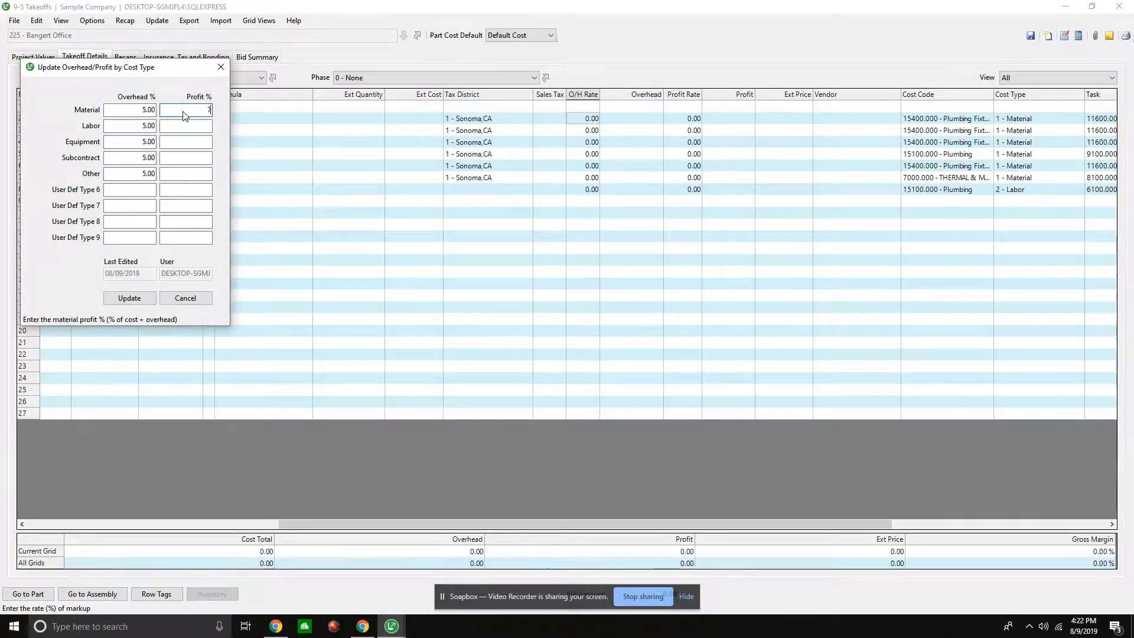
key("Tab")
key("Tab")
key("Tab")
key("Tab")
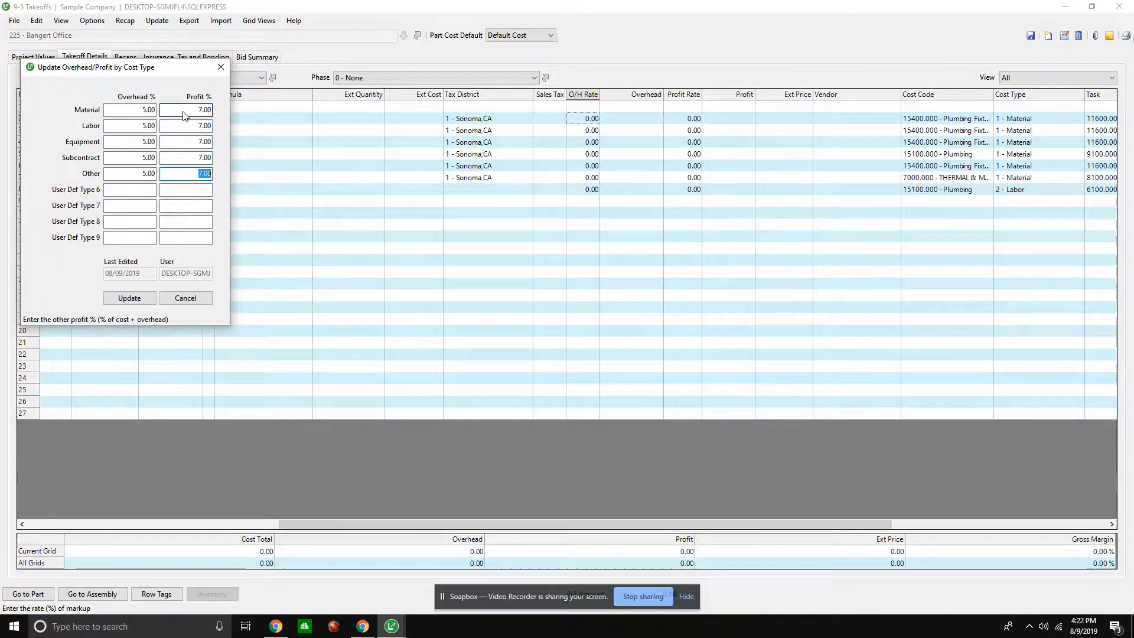
left_click(129, 298)
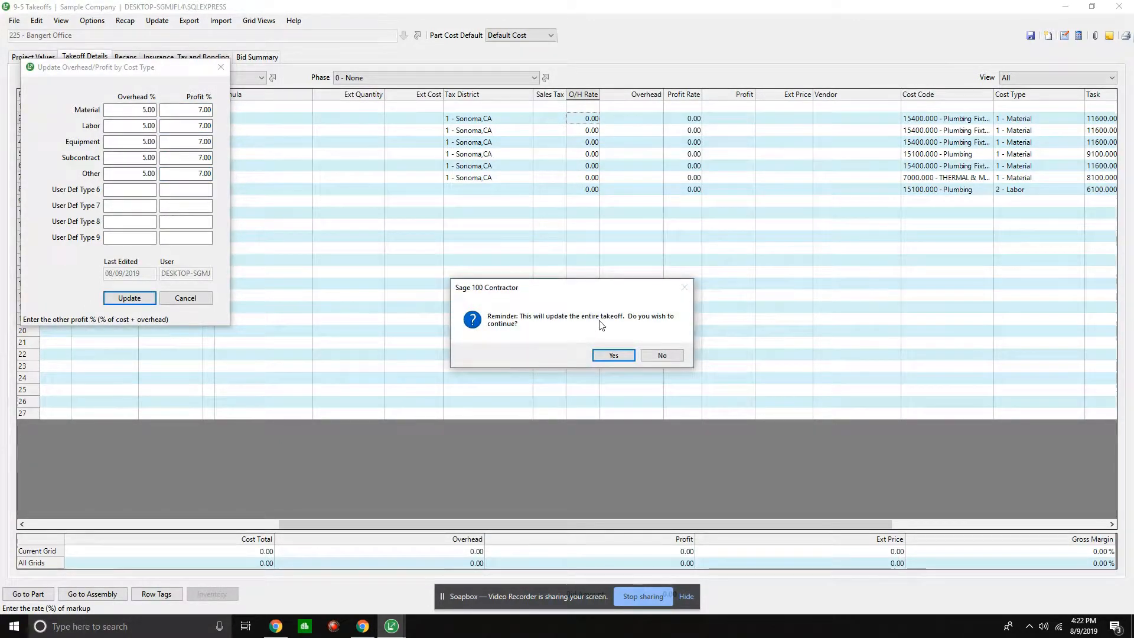
left_click(613, 356)
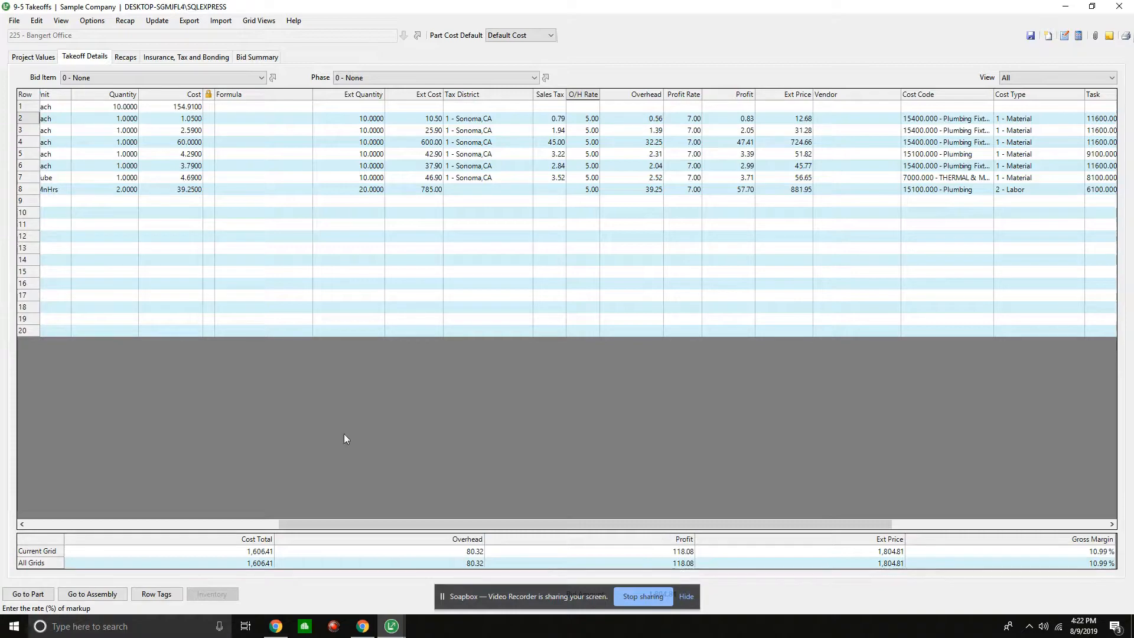
Assign vendor 85, Castro & Sons, Inc., to the No Seep Wax Ring and Toilet Hold Down Kit rows.
left_click_drag(553, 525, 680, 522)
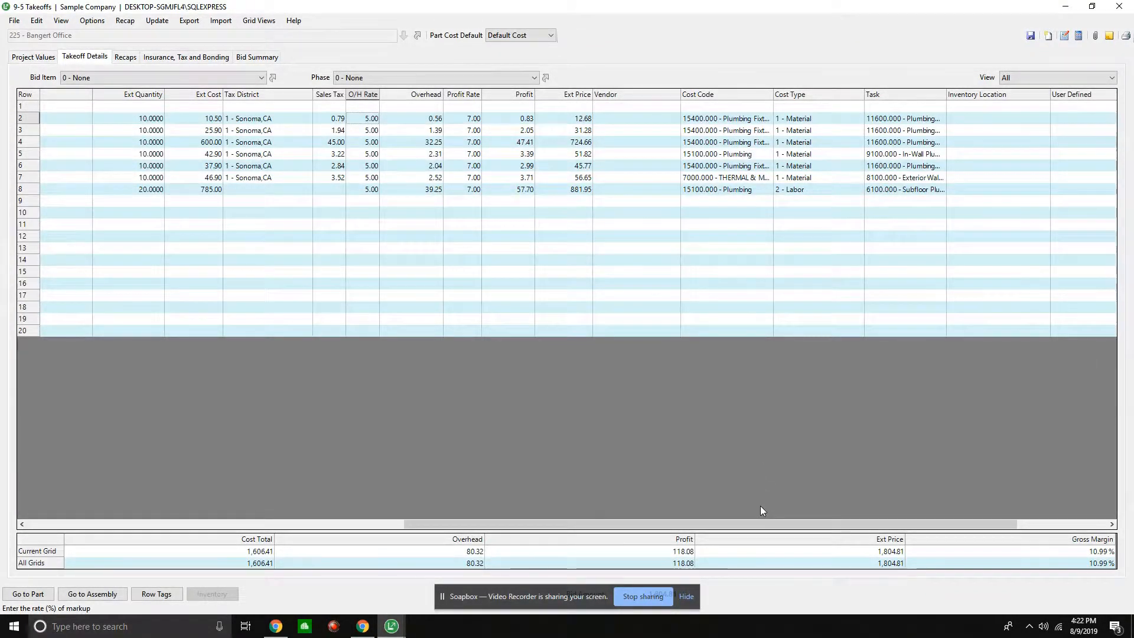
mouse_move(754, 525)
left_mouse_down()
mouse_move(390, 548)
mouse_move(753, 526)
left_mouse_up()
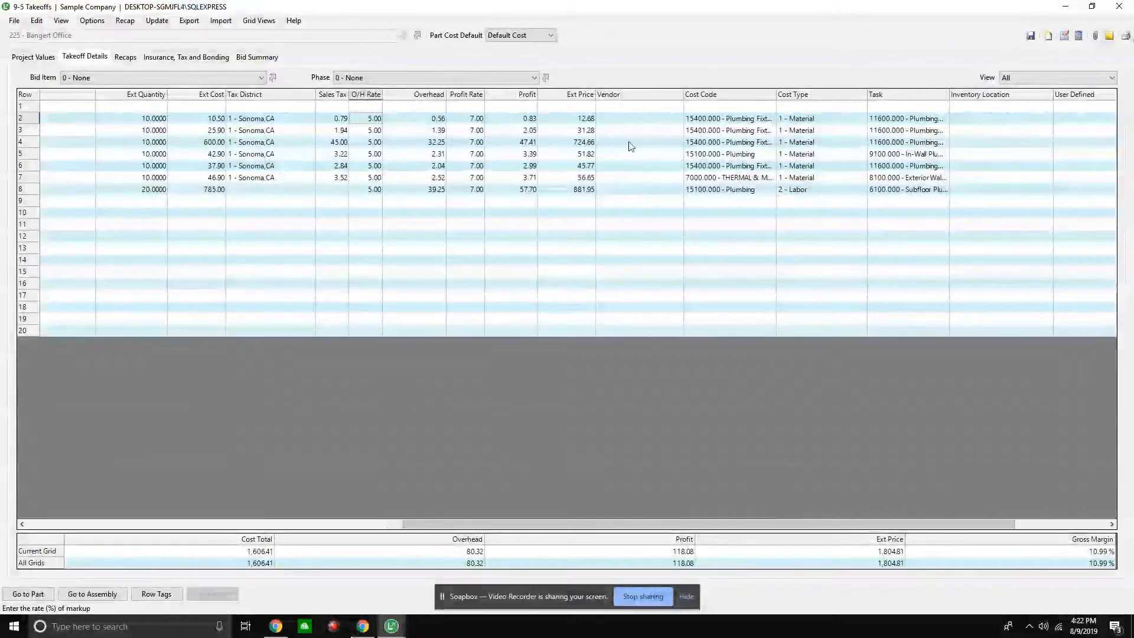
left_click(648, 121)
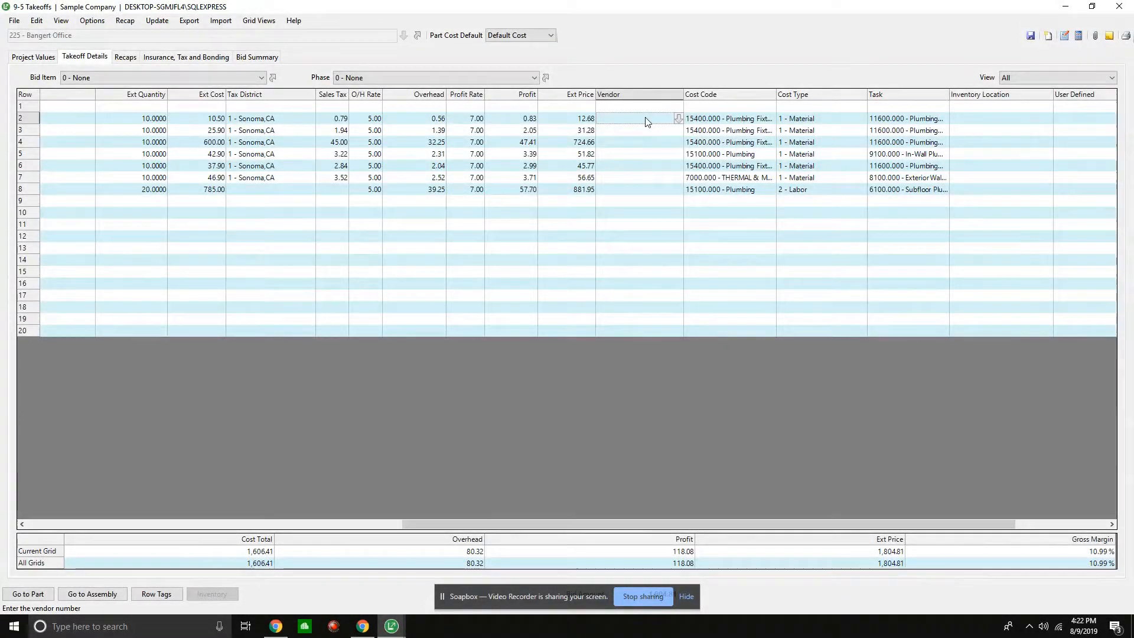
type("85")
key("Tab")
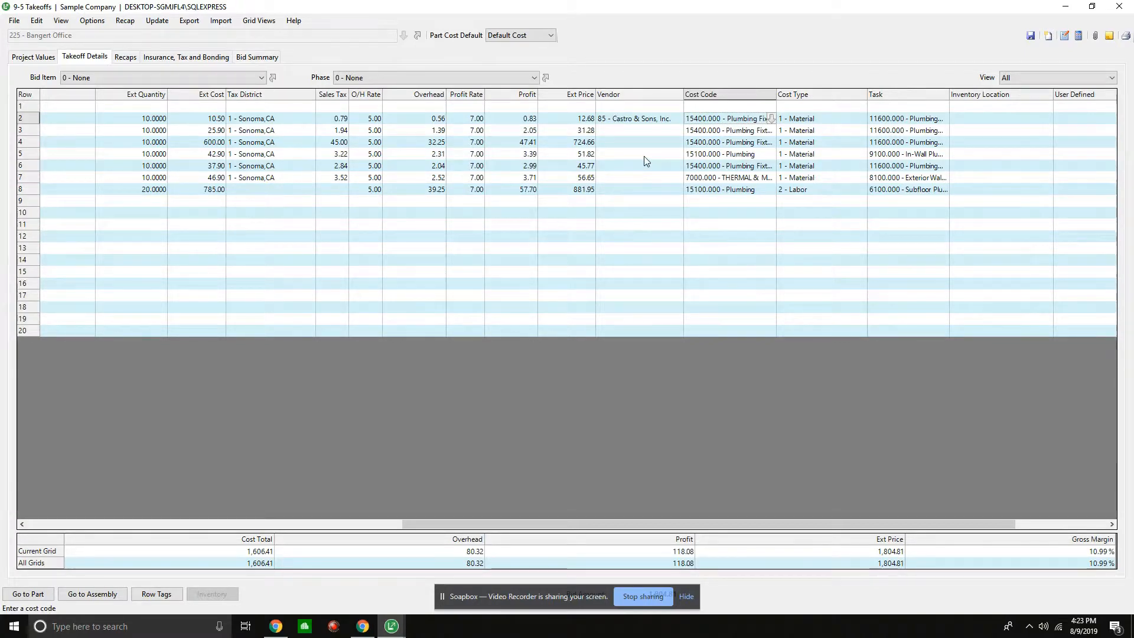
left_click(644, 131)
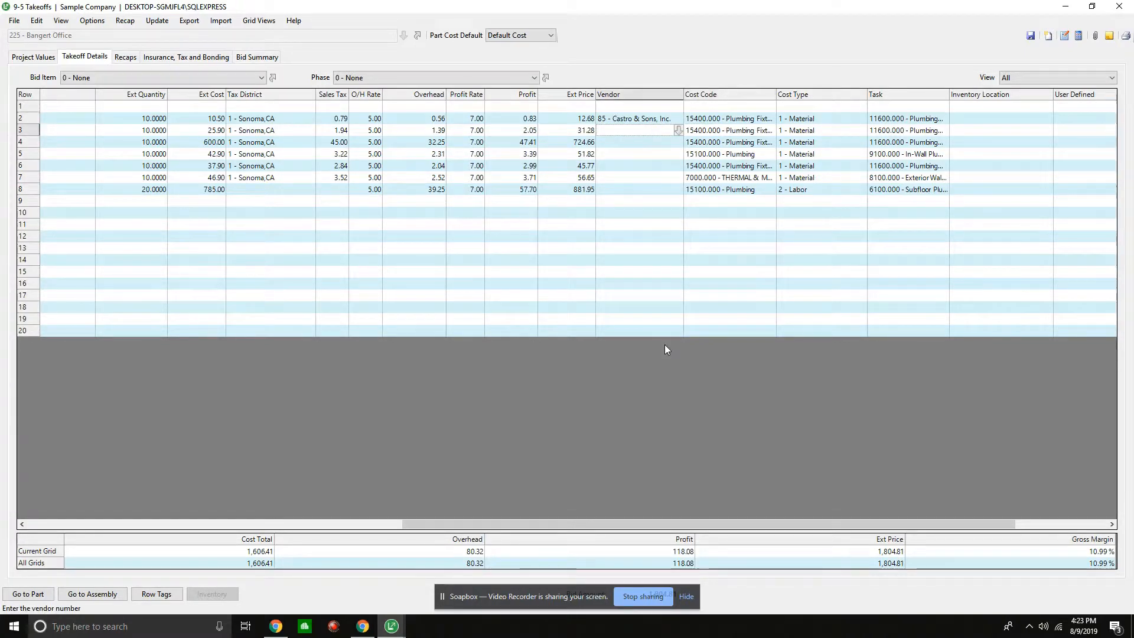
type("85")
key("Return")
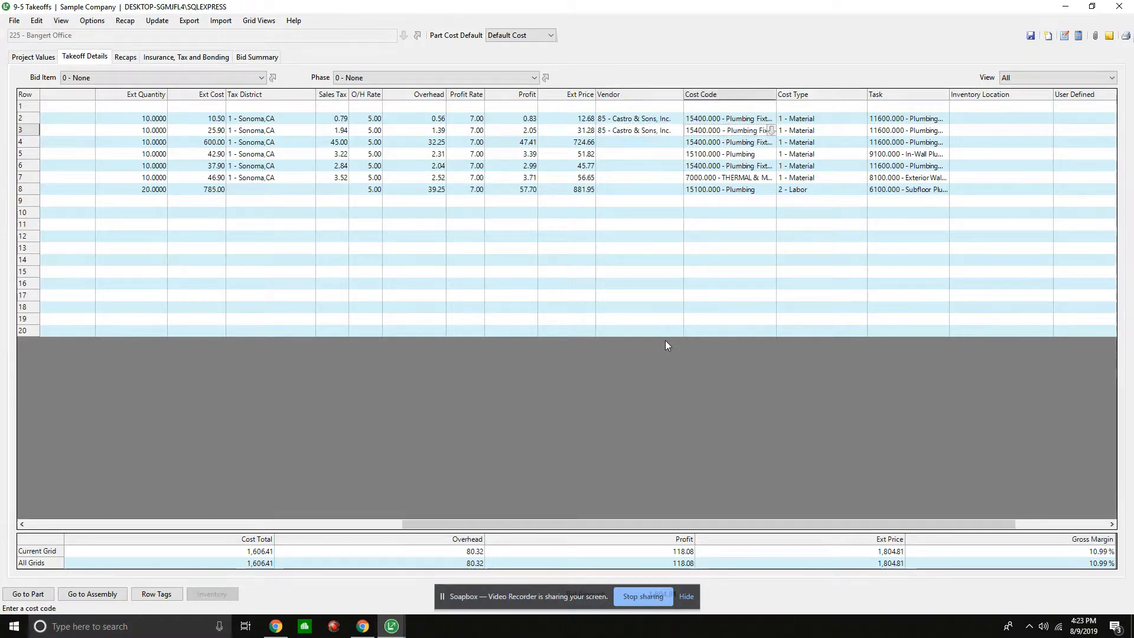
Assign vendor 85, Castro & Sons, Inc., from the Plumbing Supplies vendor group to the W.C.- Floor, 2-pc., Vitreous China row.
left_click(628, 145)
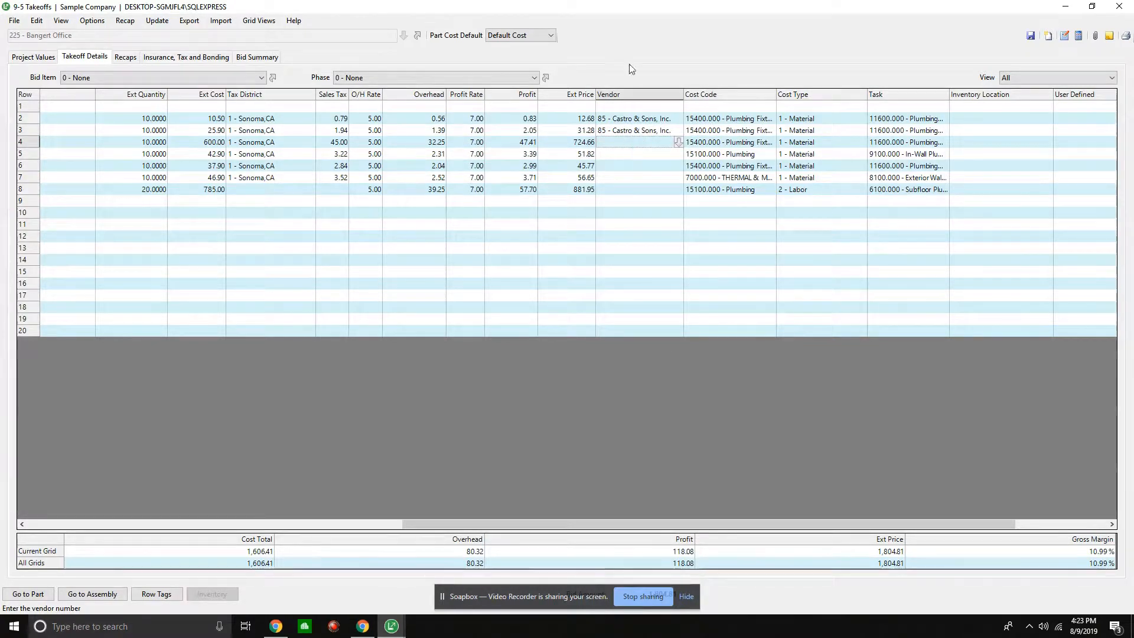
right_click(631, 146)
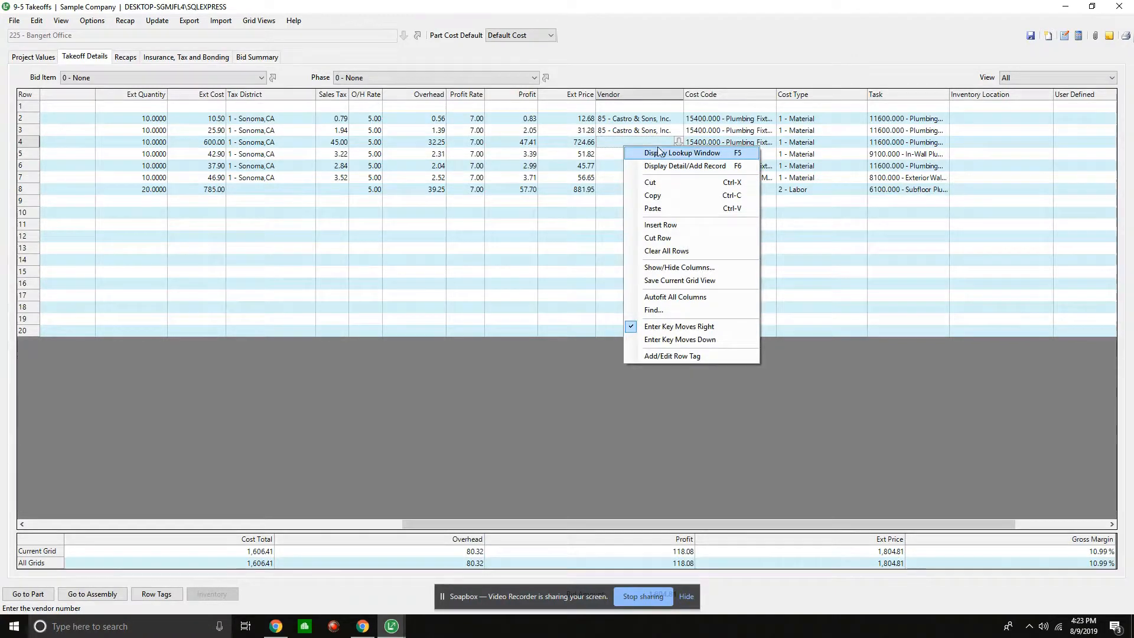
left_click(680, 154)
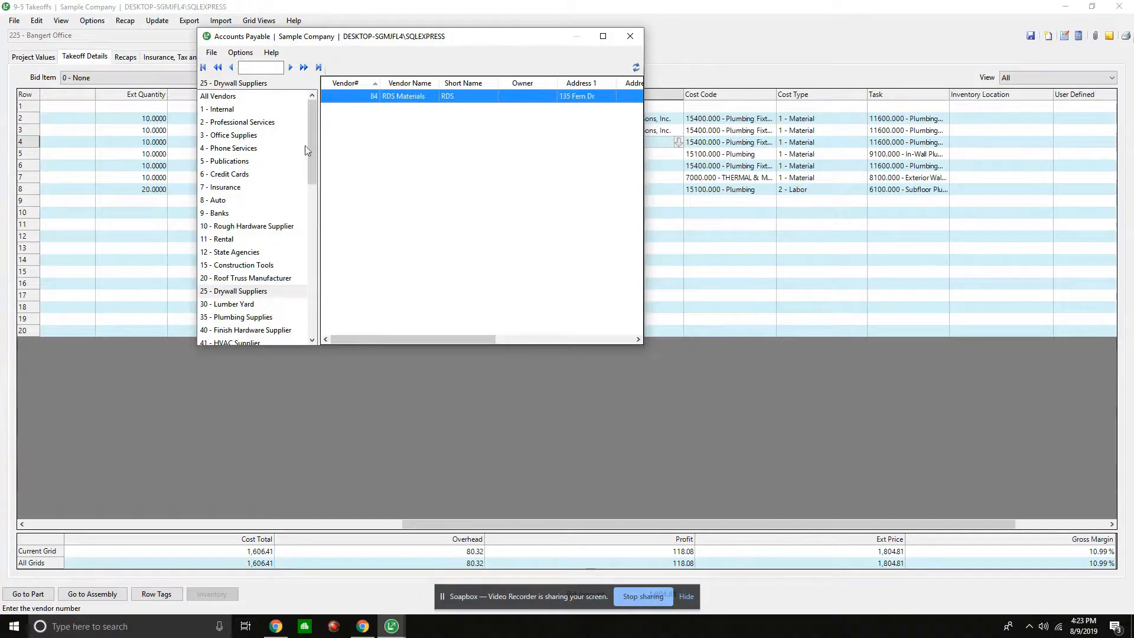
left_click(241, 292)
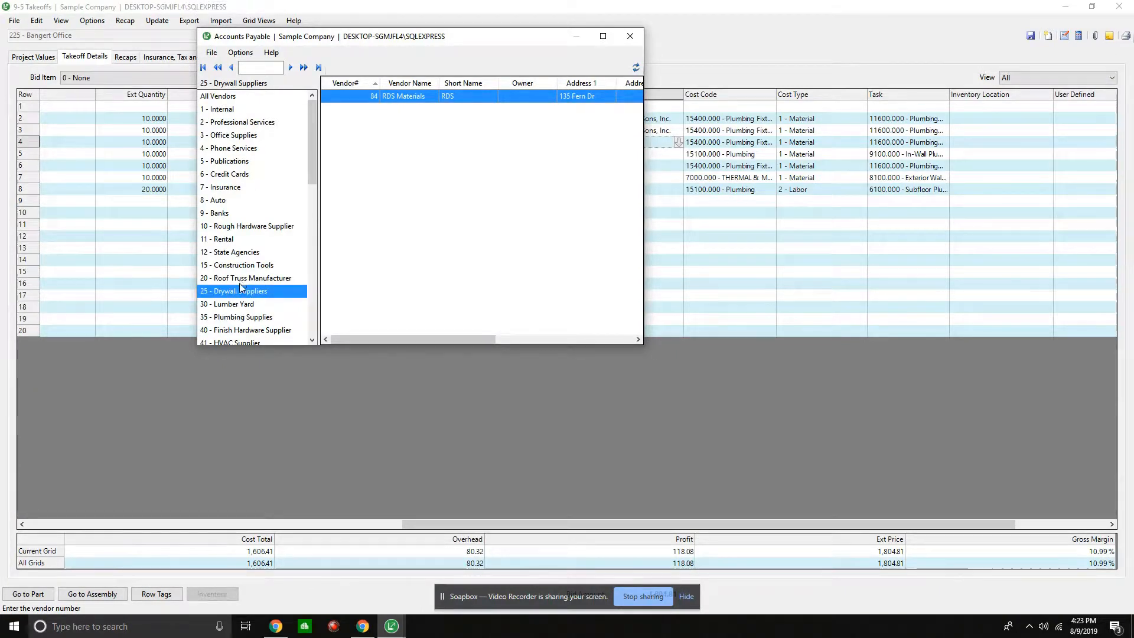
scroll(231, 281, "down", 1)
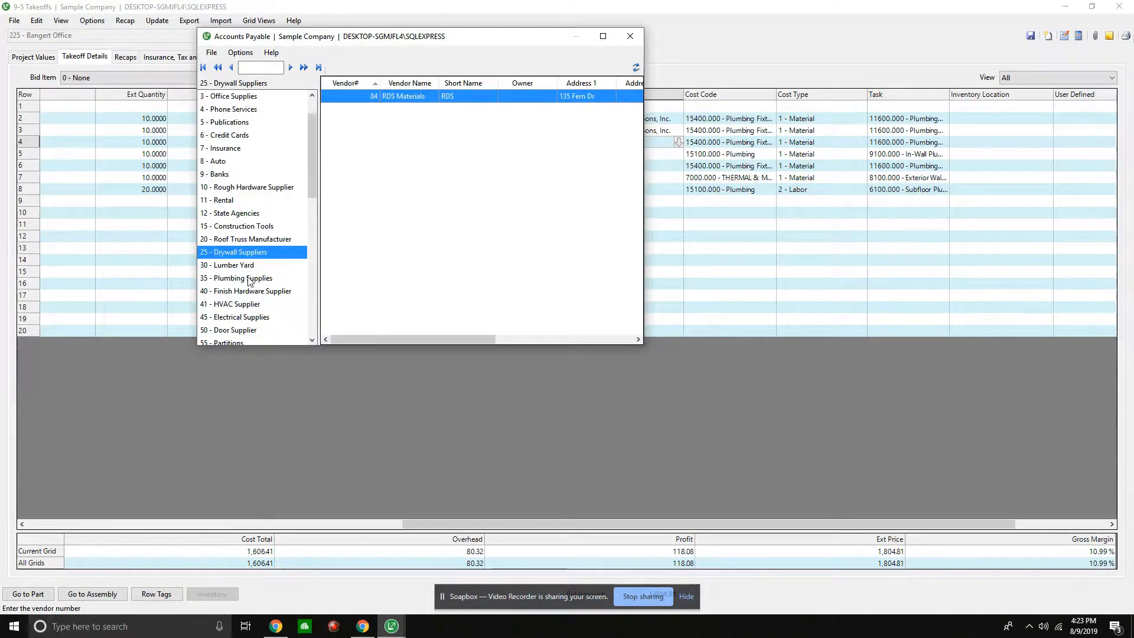
left_click(277, 278)
double_click(371, 97)
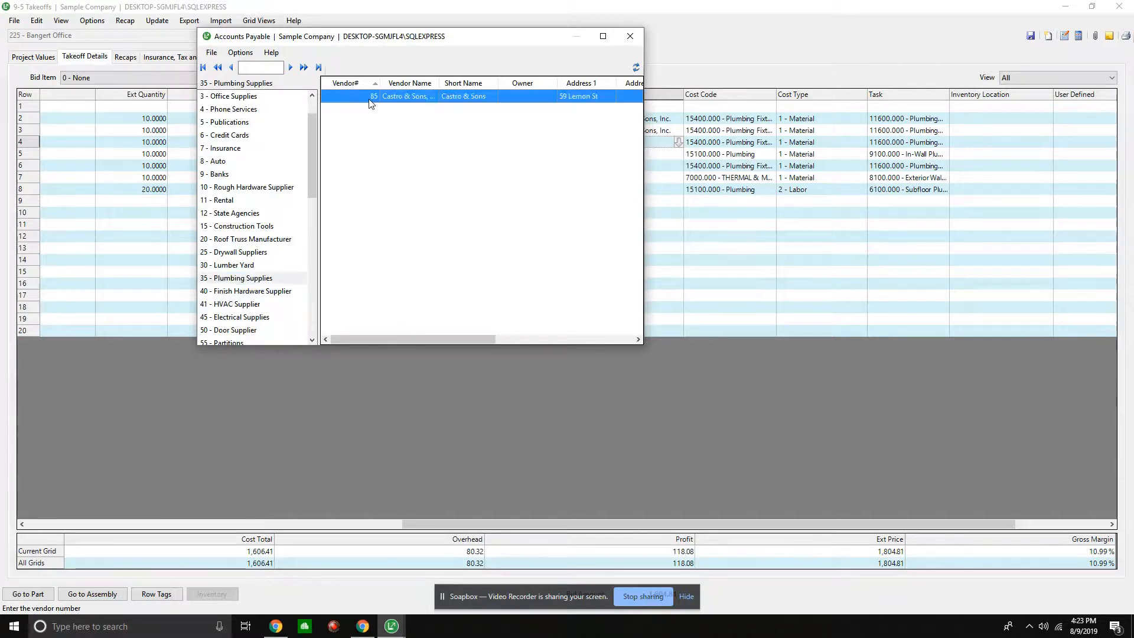
Assign vendor 85, Castro & Sons, Inc., to the 1/2" Angle Stop Valve and 1/2" Flex Supply Line rows.
left_click(608, 154)
type("8")
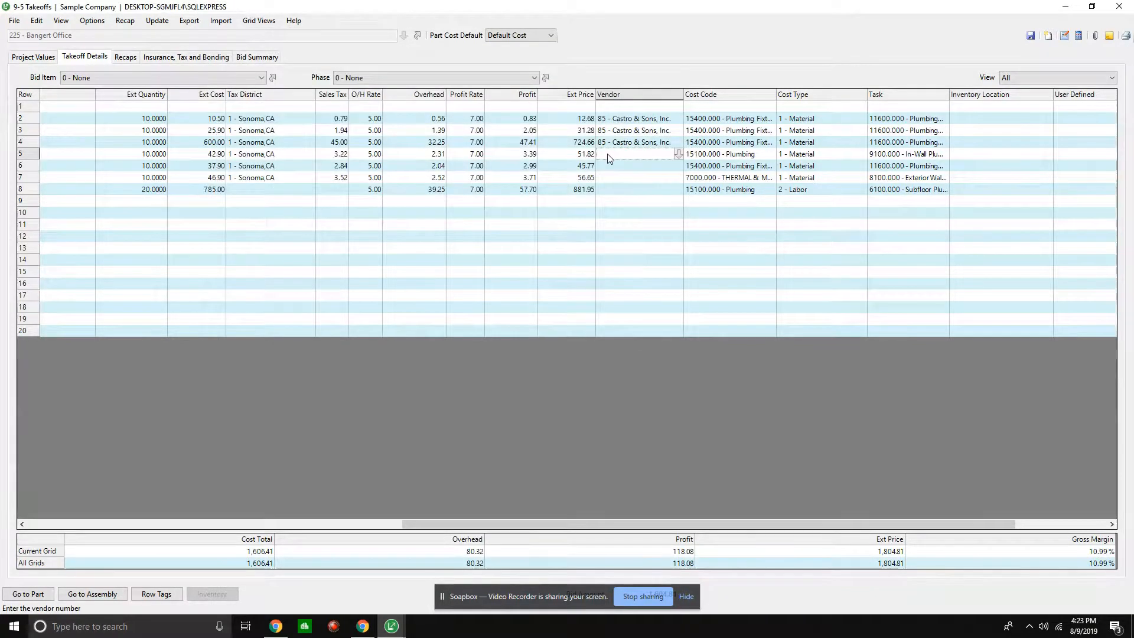
type("5")
key("Tab")
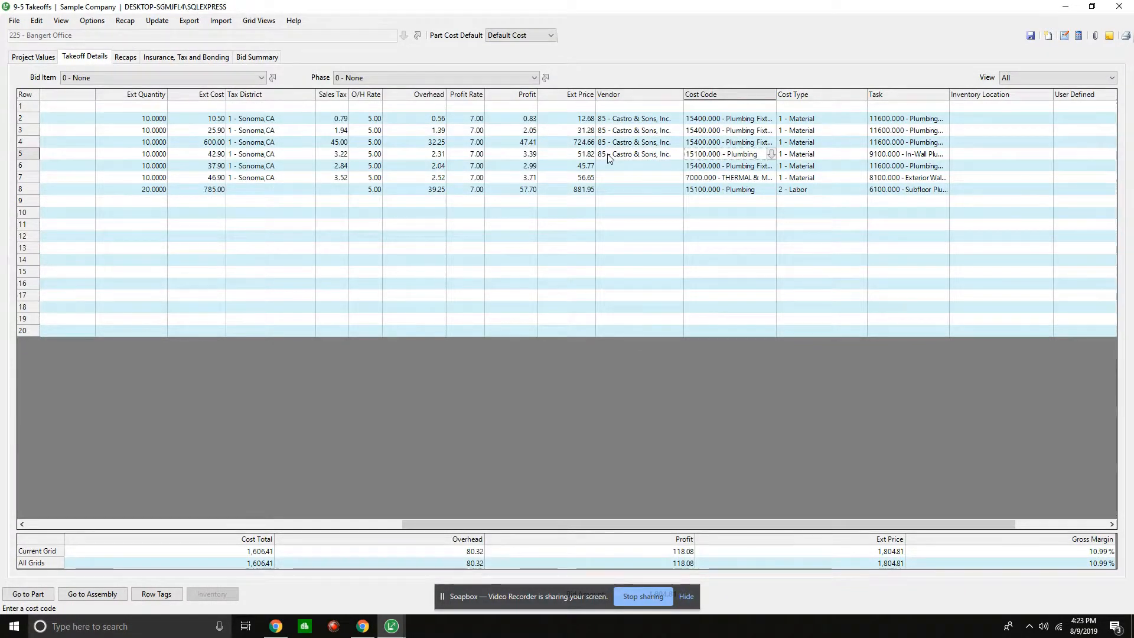
left_click(618, 167)
type("85")
key("Tab")
Assign vendor 84, RDS Materials, to the Caulk Silicone row.
key("Down")
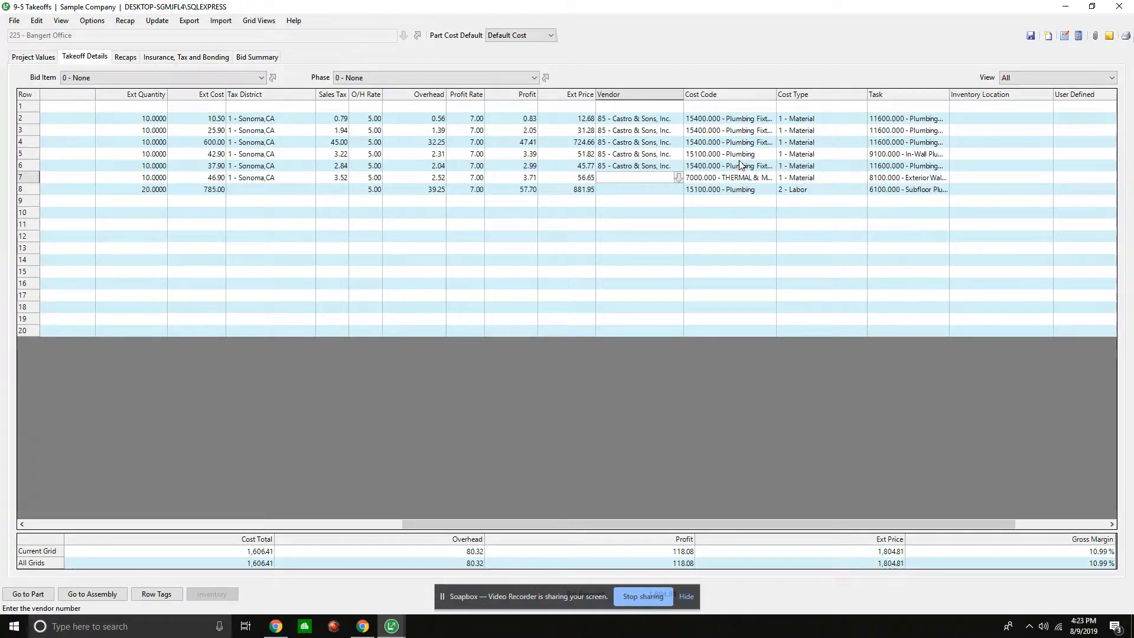
left_click_drag(615, 524, 563, 524)
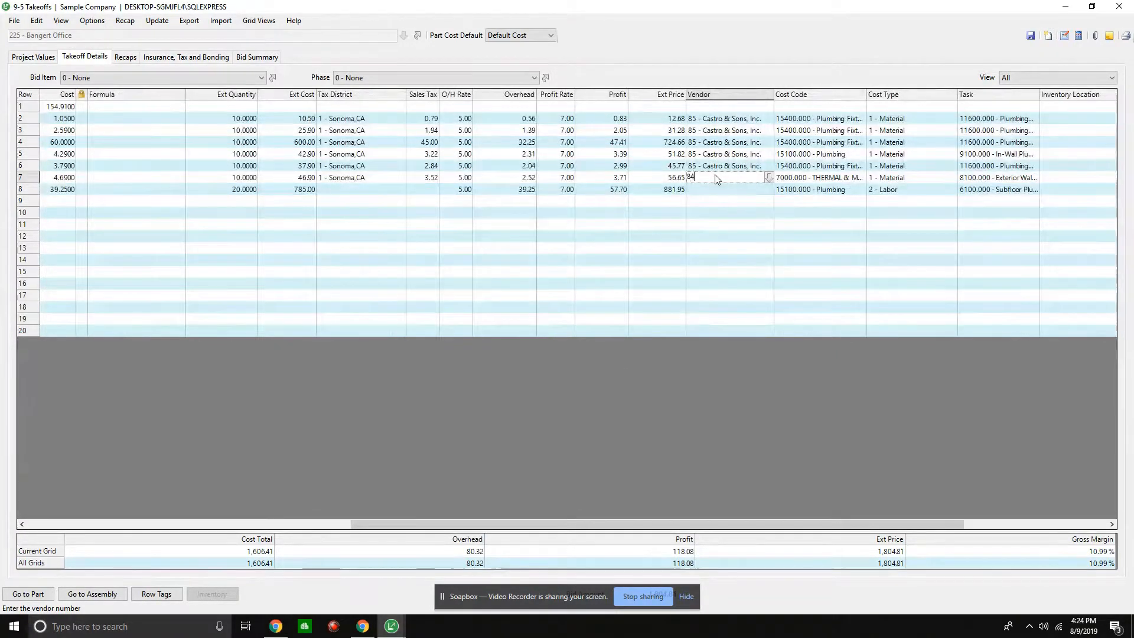
key("Tab")
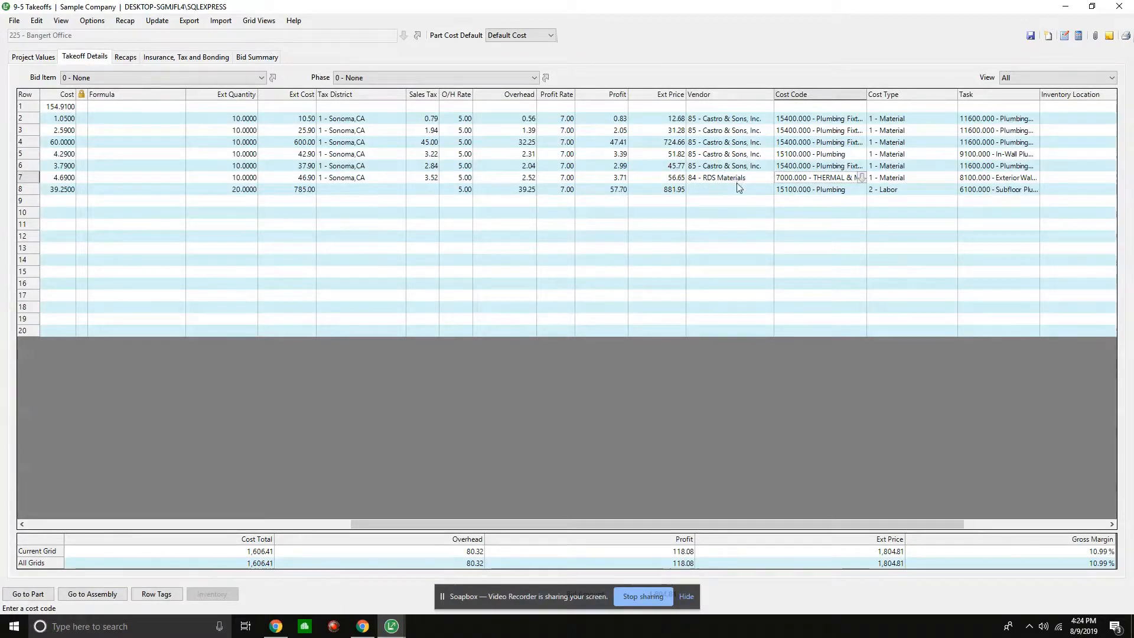
left_click(727, 192)
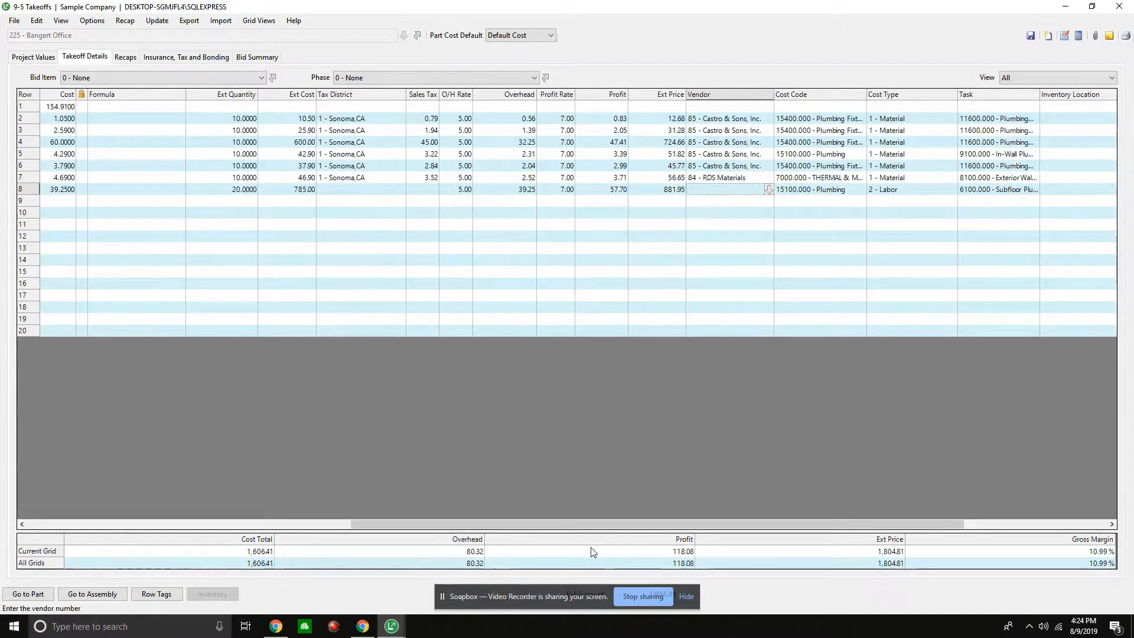
left_click_drag(592, 524, 296, 493)
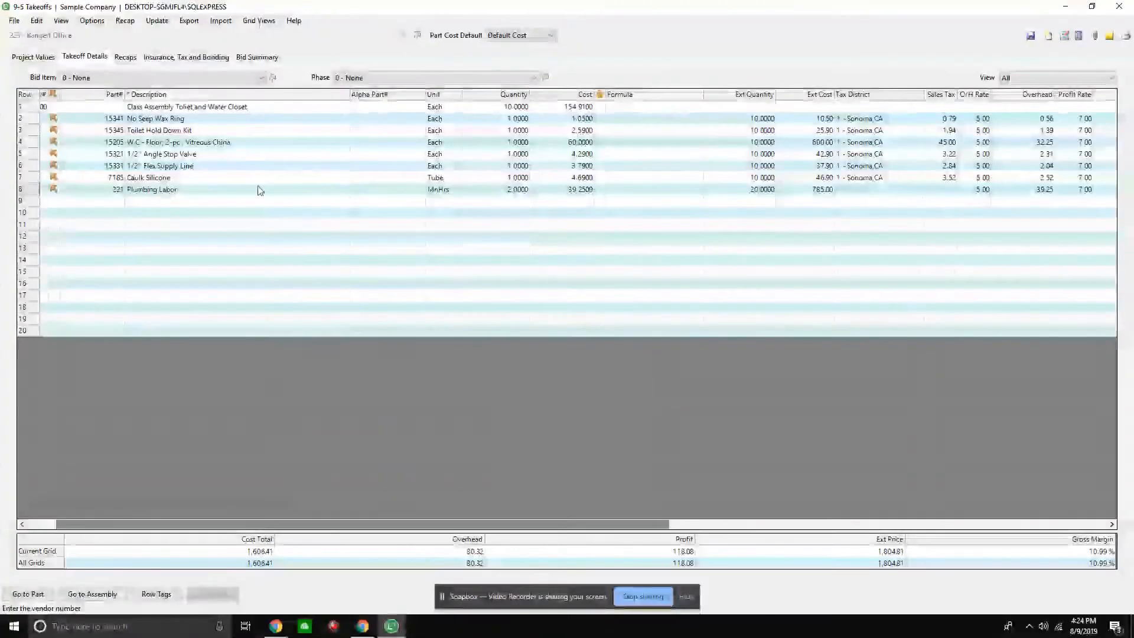
left_click_drag(561, 520, 742, 530)
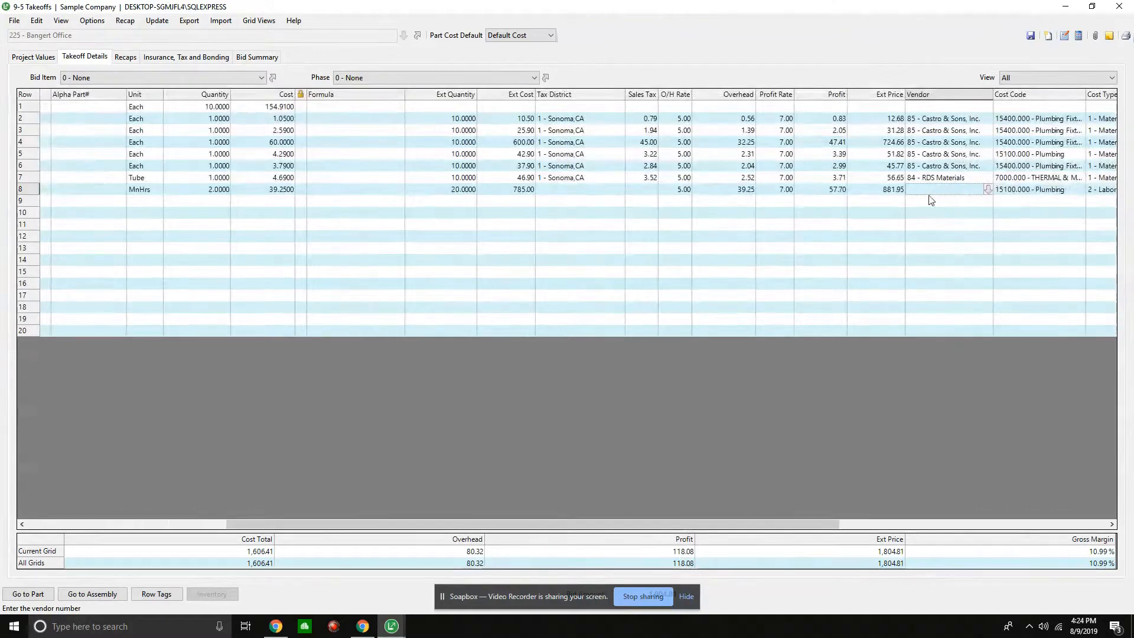
left_click_drag(463, 523, 436, 523)
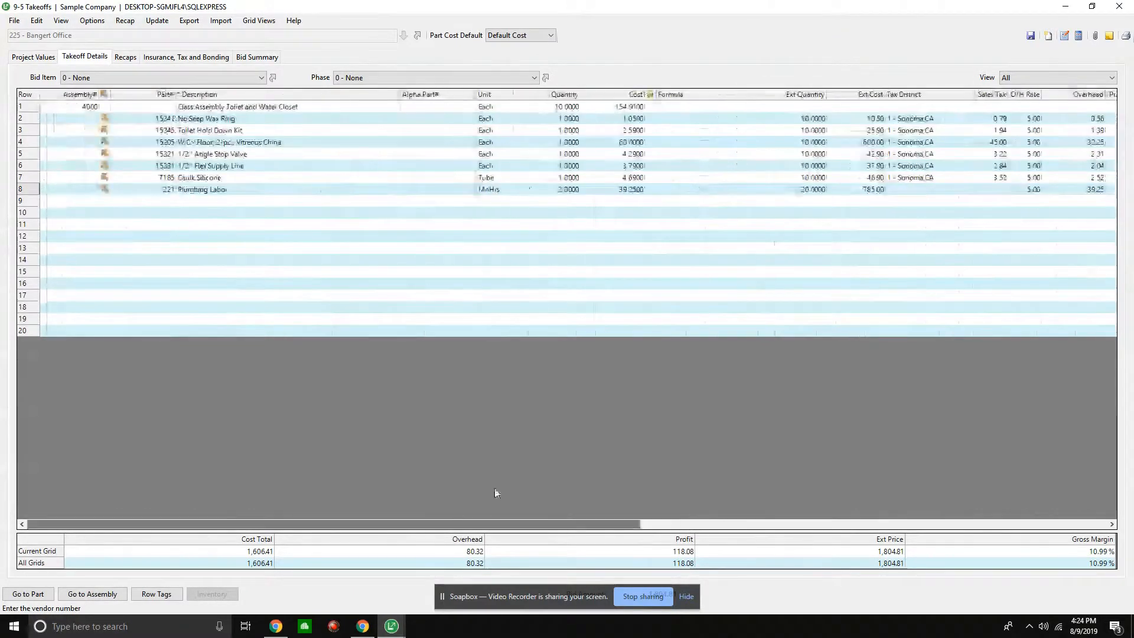
Hide the Formula, Inventory Location, User Defined, Notes and Export Notes columns in the takeoff details grid.
right_click(411, 105)
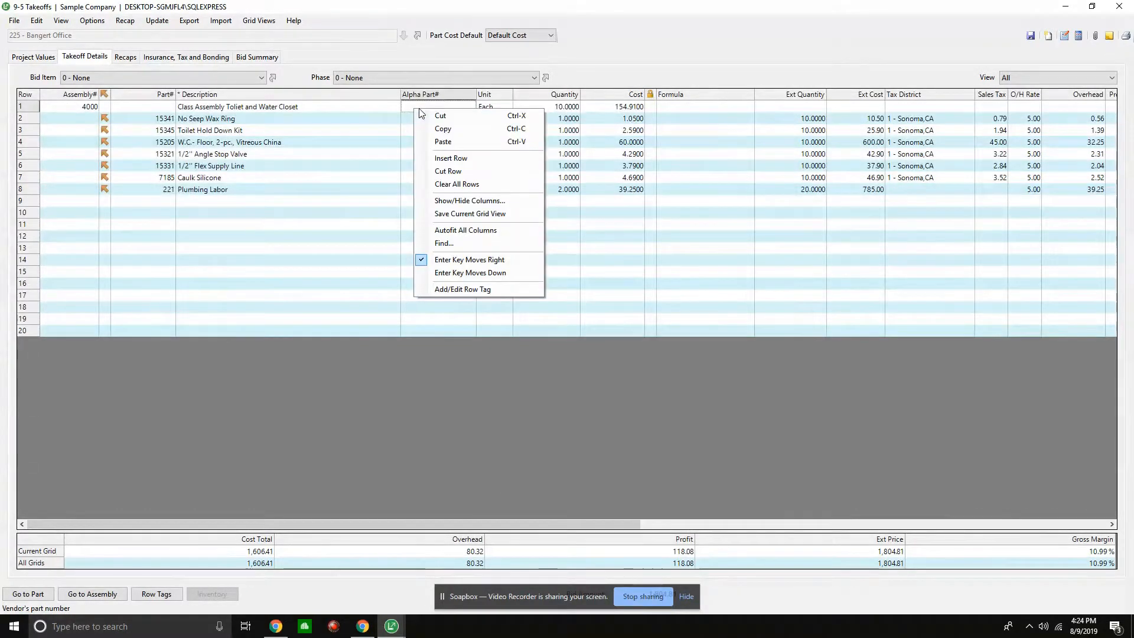
left_click(364, 99)
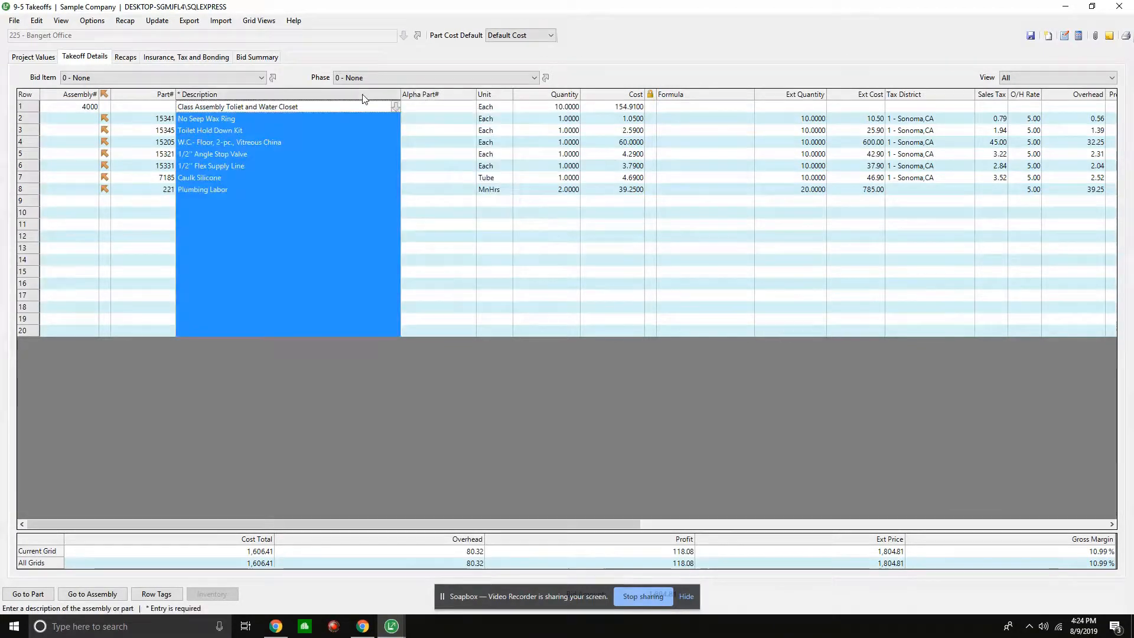
right_click(437, 112)
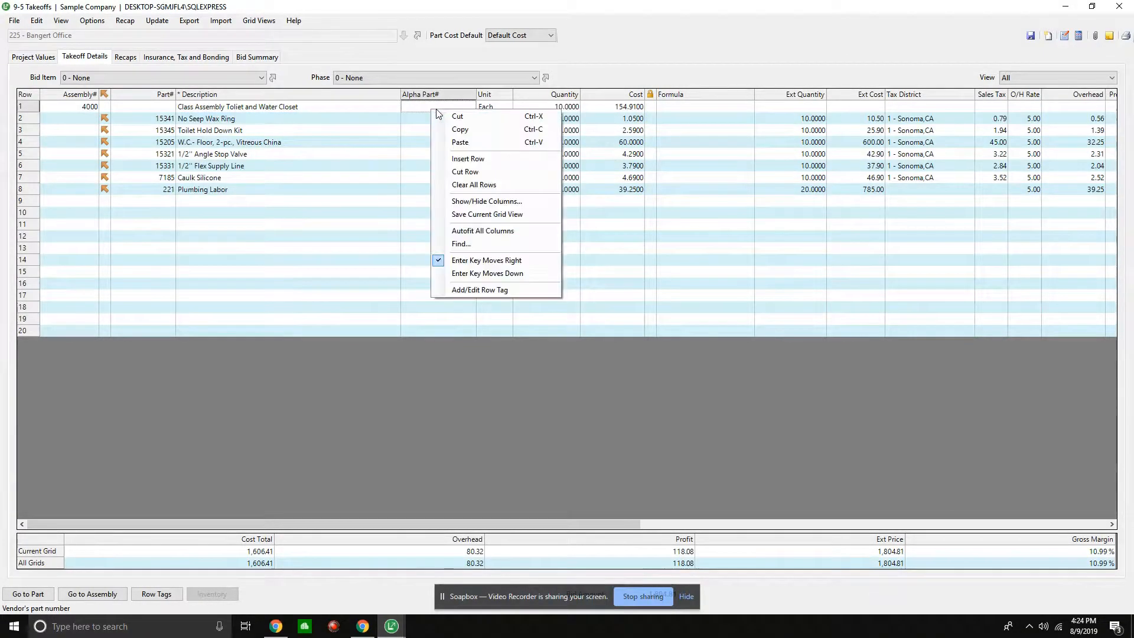
left_click(495, 201)
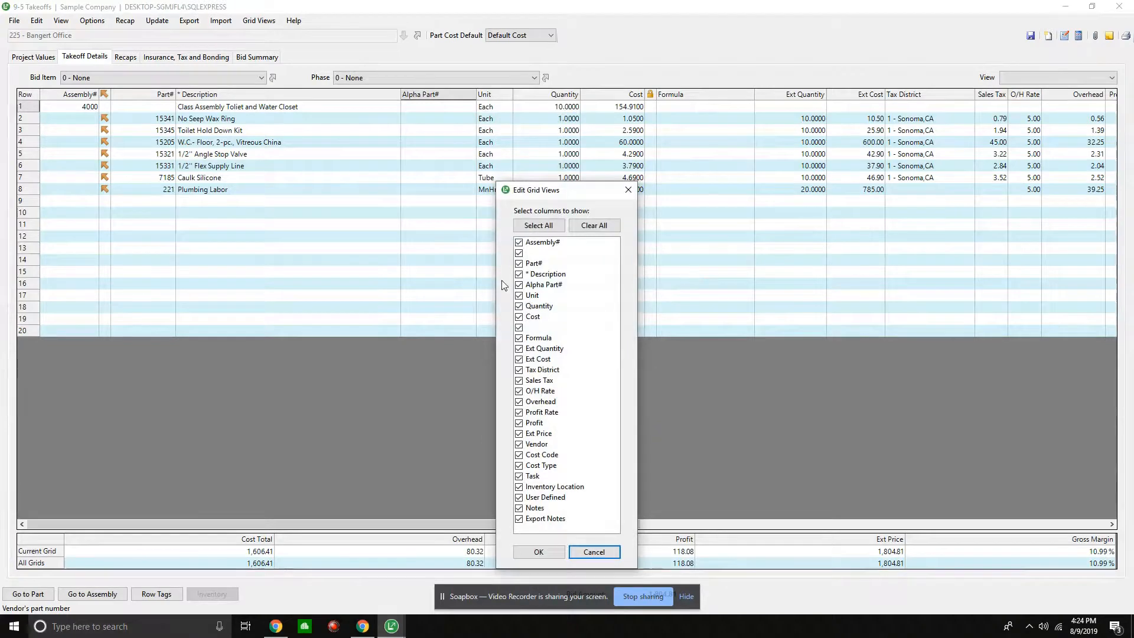
left_click(537, 337)
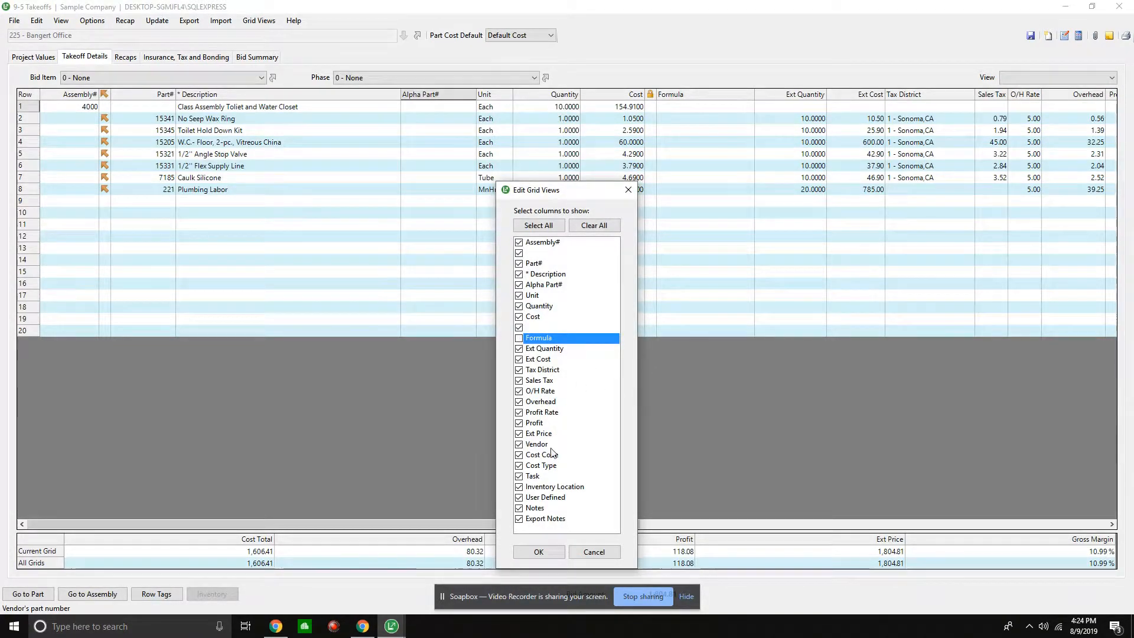
left_click(519, 520)
left_click(519, 520)
left_click(519, 508)
left_click(518, 508)
left_click(521, 498)
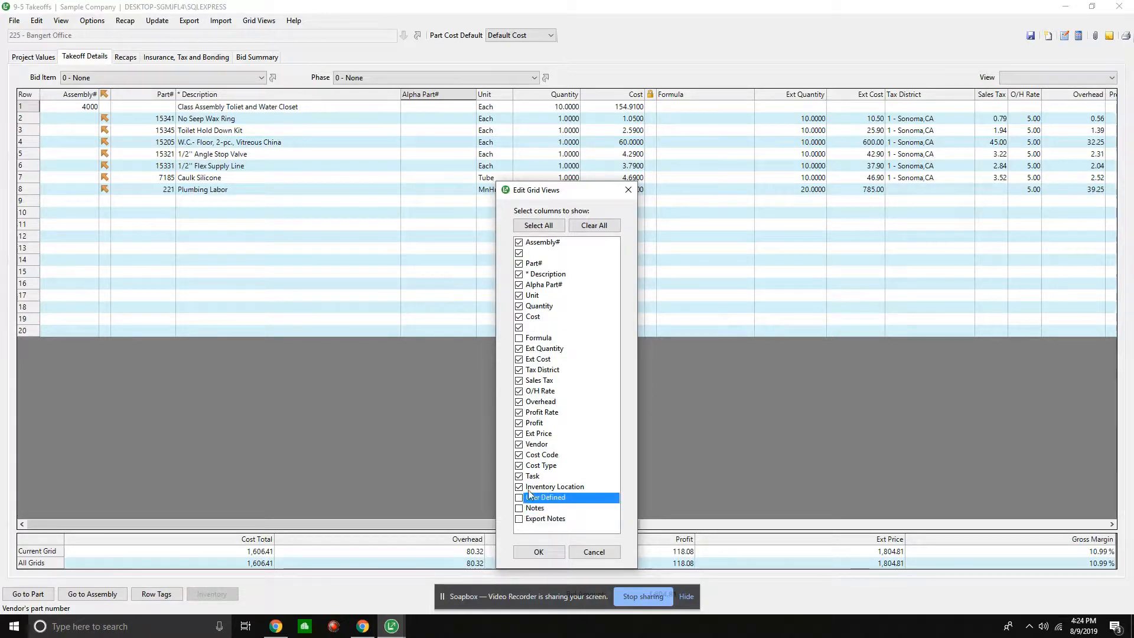
left_click(523, 488)
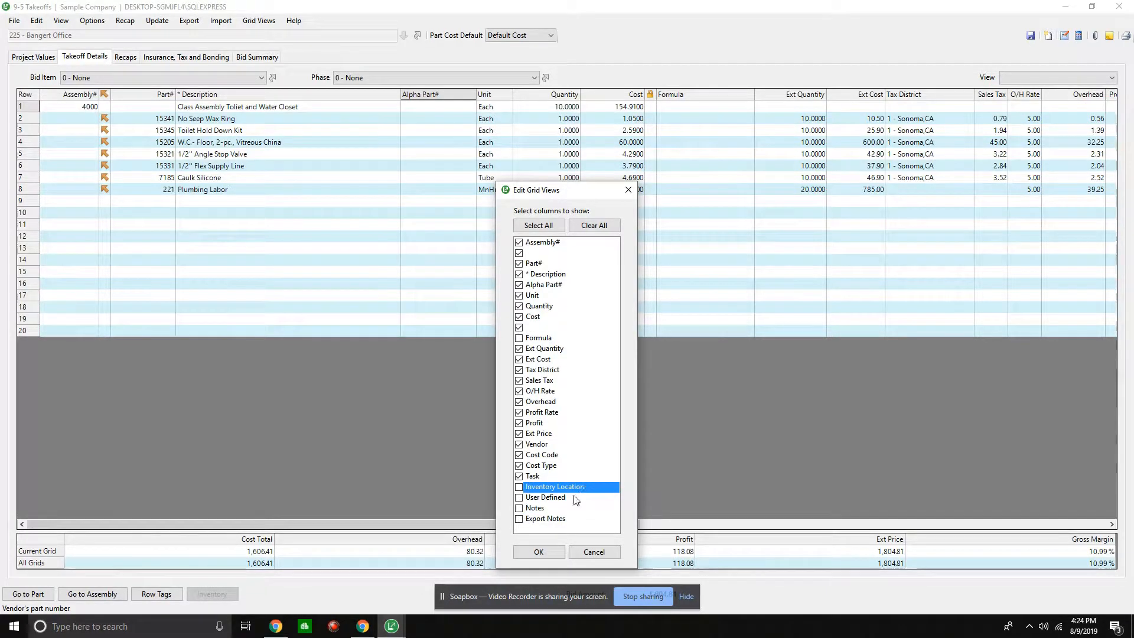
left_click(539, 552)
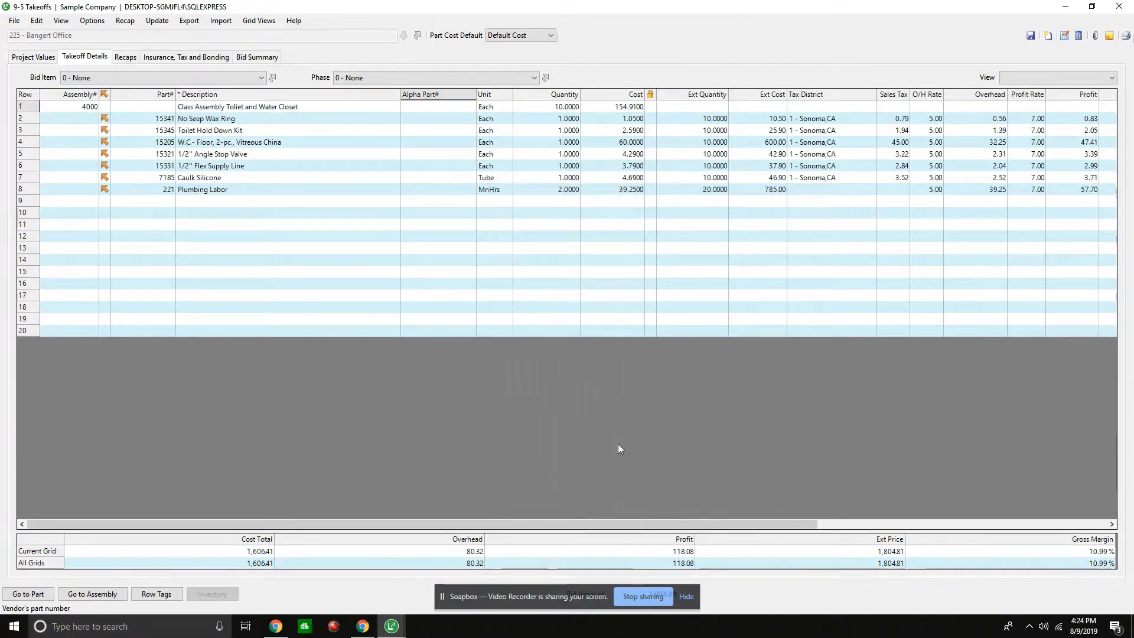
left_click(14, 20)
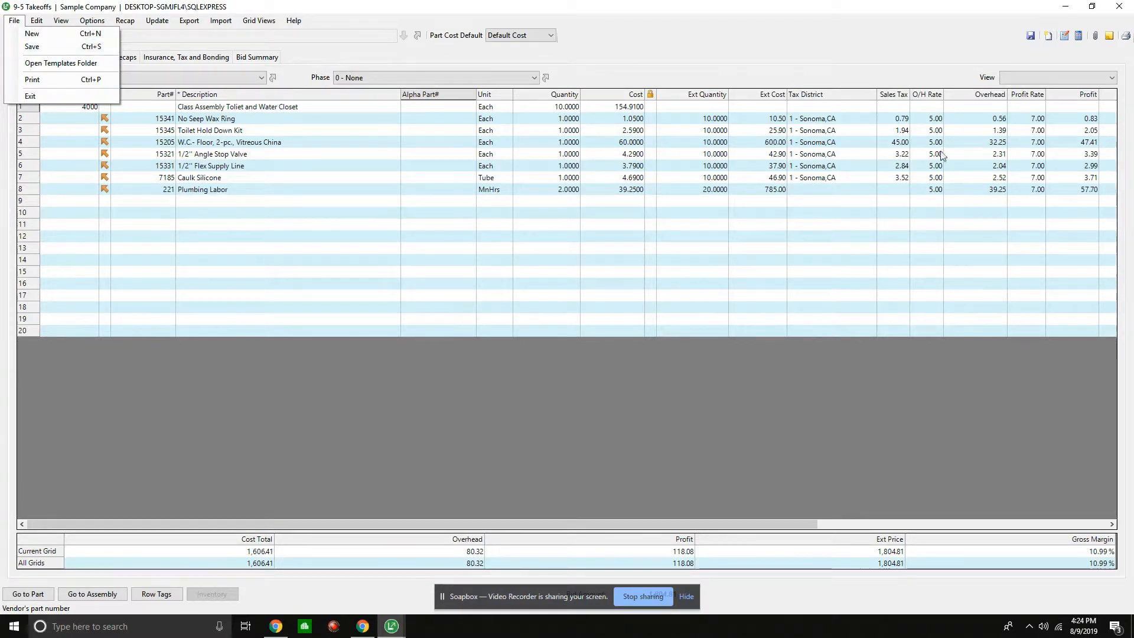
left_click(250, 21)
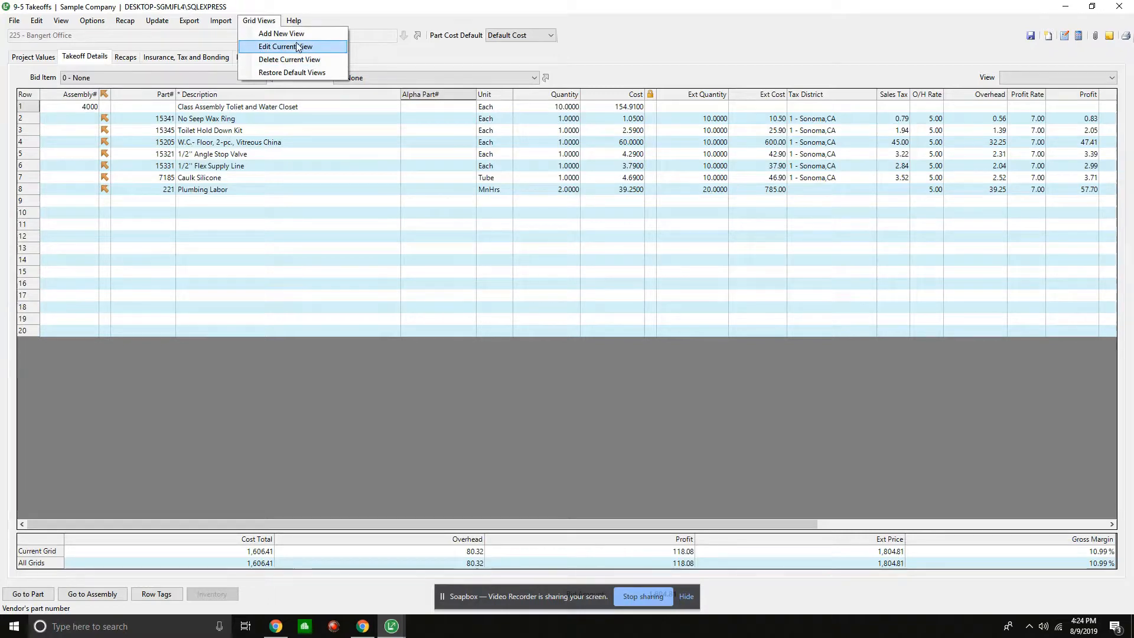
left_click(451, 178)
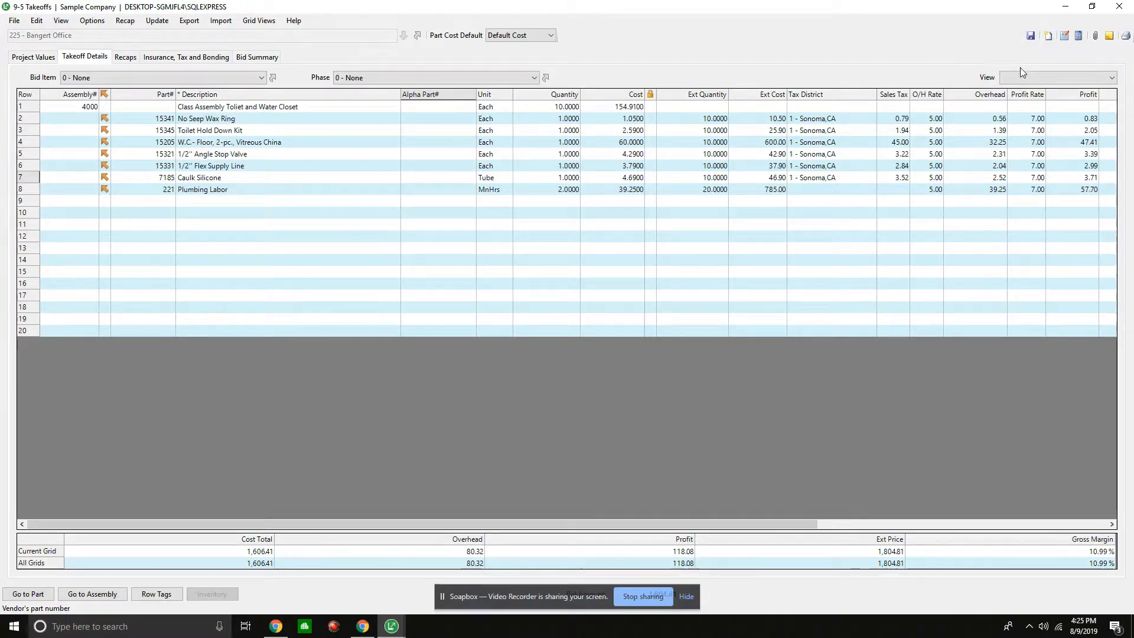
Start exporting purchase orders by job from the takeoff, continuing without a minimum quantity update and excluding subcontractors.
left_click(190, 23)
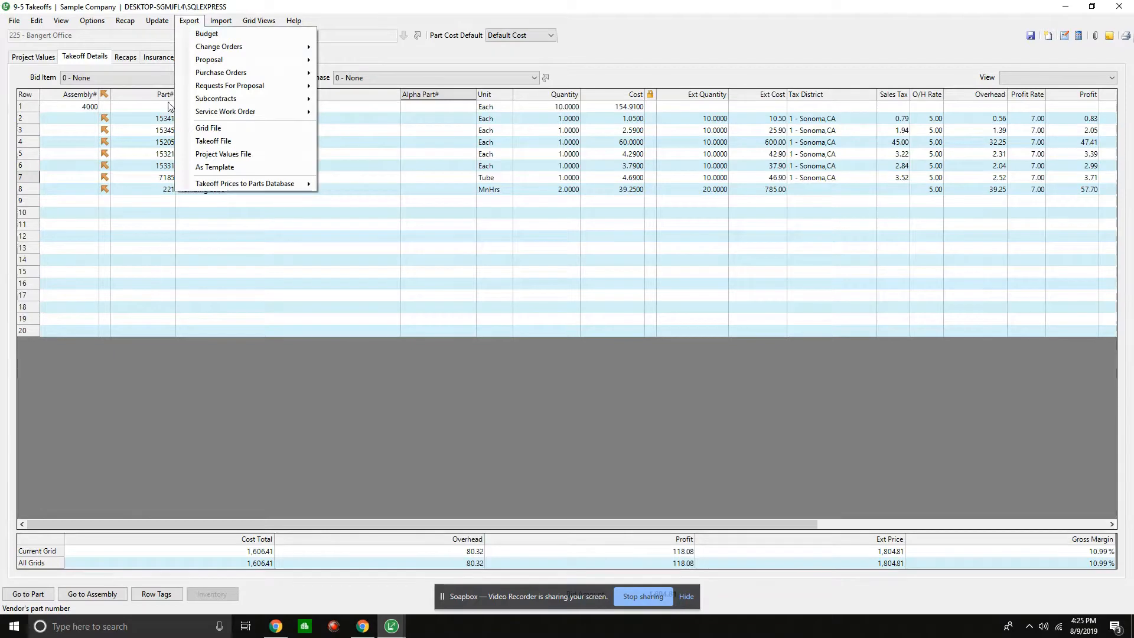
mouse_move(231, 73)
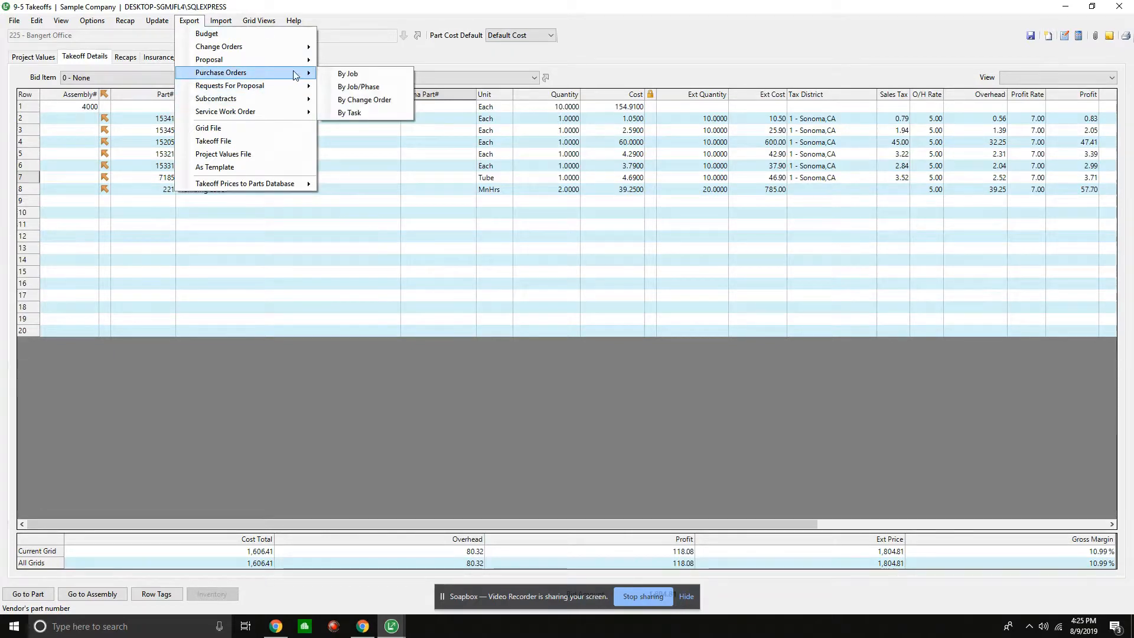
left_click(362, 77)
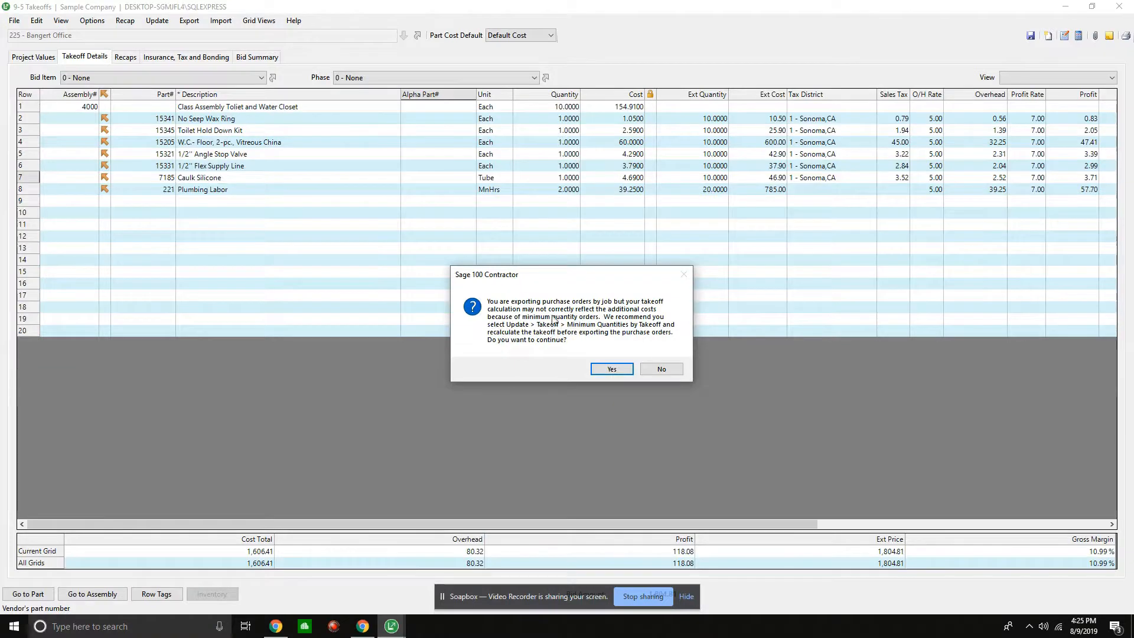
left_click(607, 368)
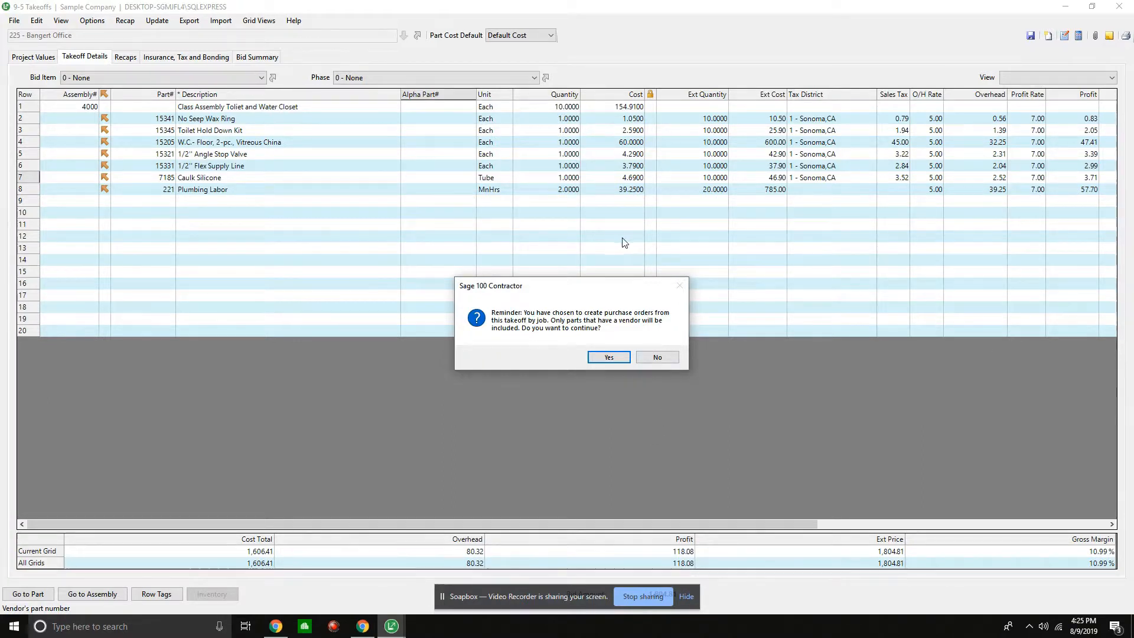
left_click(610, 358)
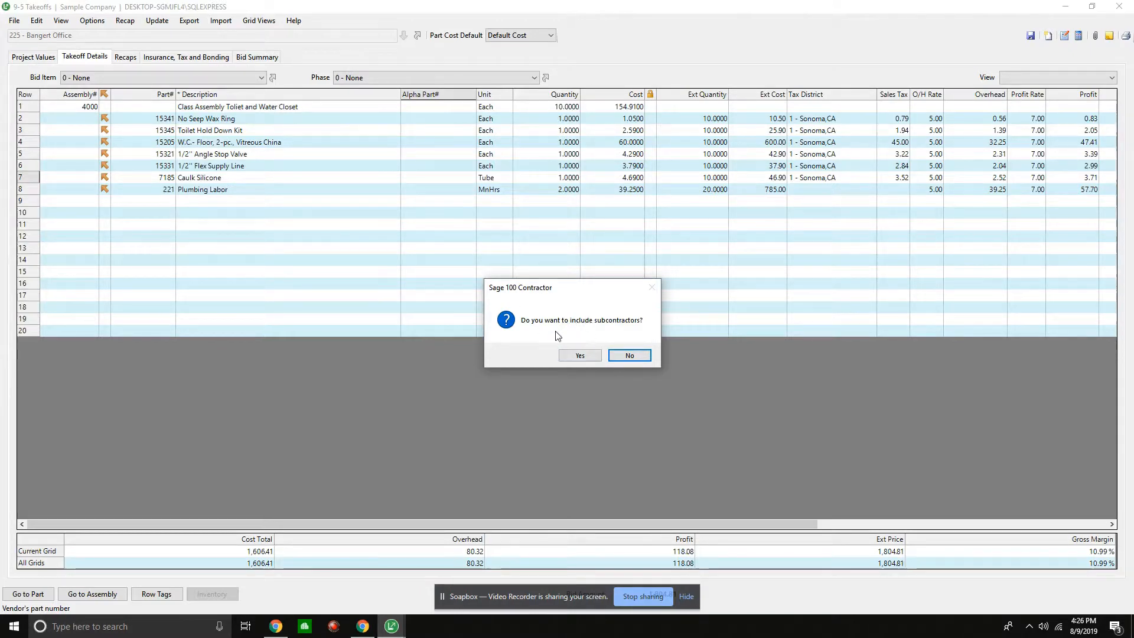
left_click(627, 357)
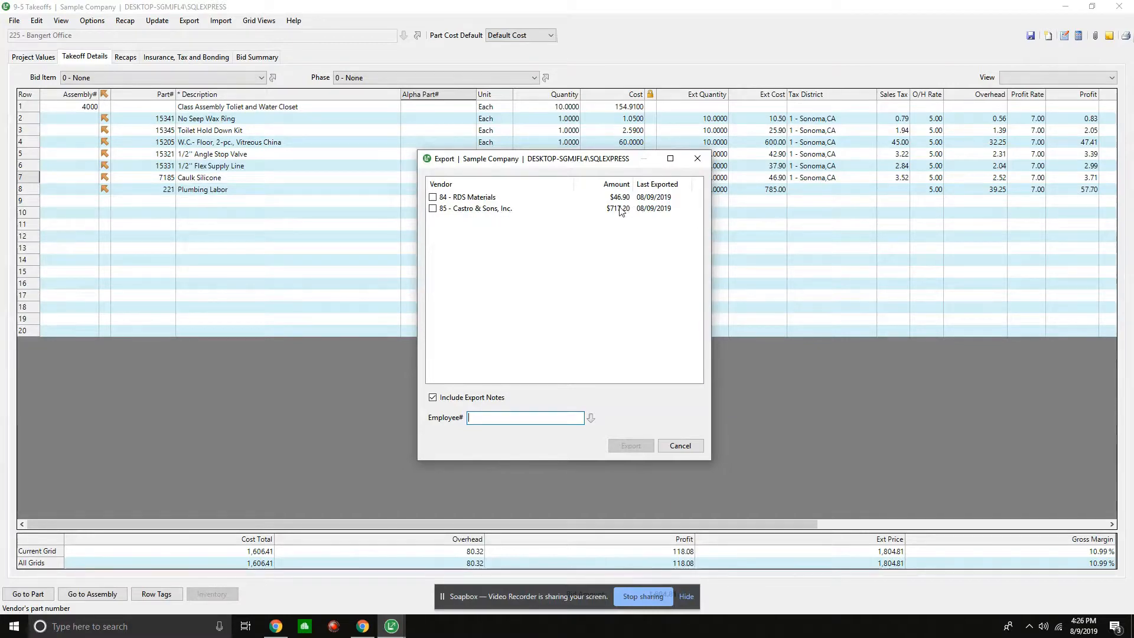
Export the purchase orders for the vendors 84 - RDS Materials and 85 - Castro & Sons, Inc.
left_click(433, 198)
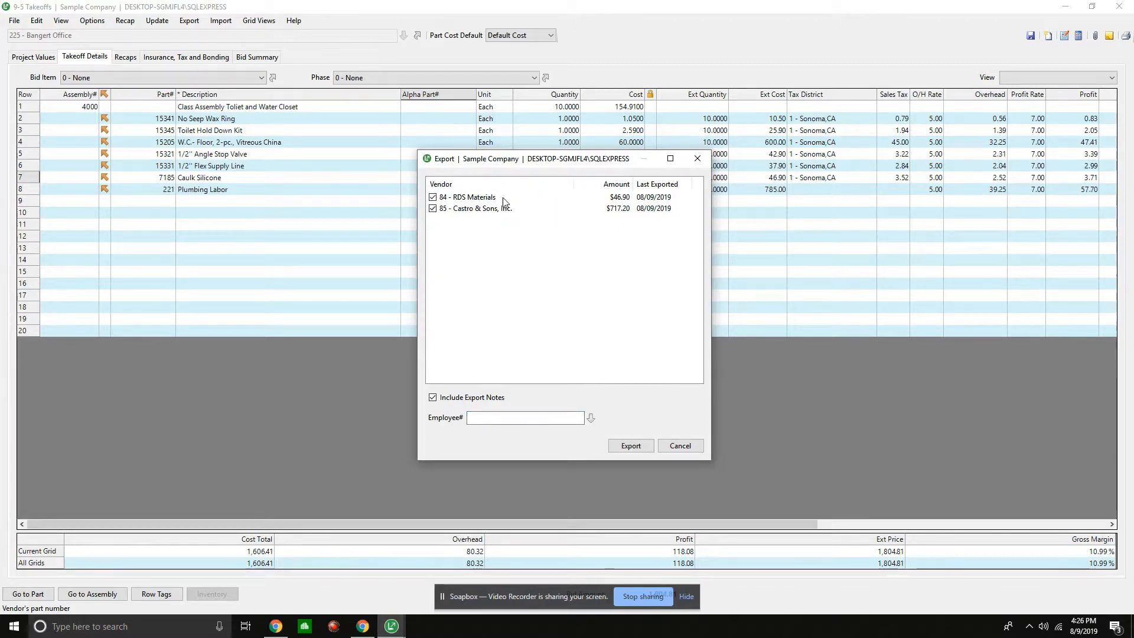
left_click(630, 447)
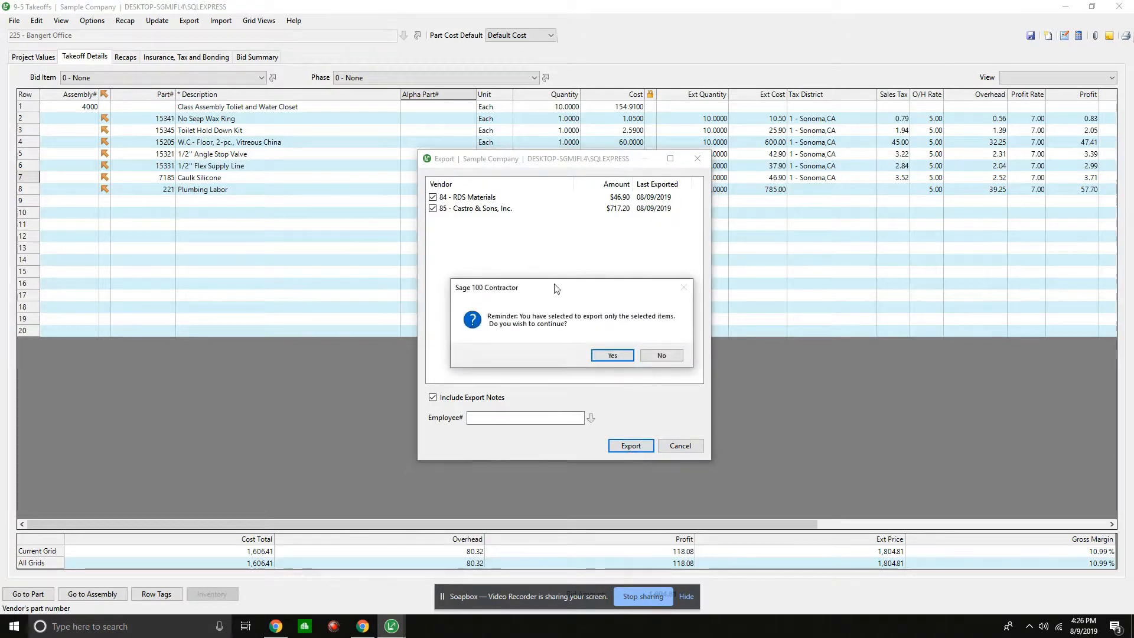
left_click(611, 355)
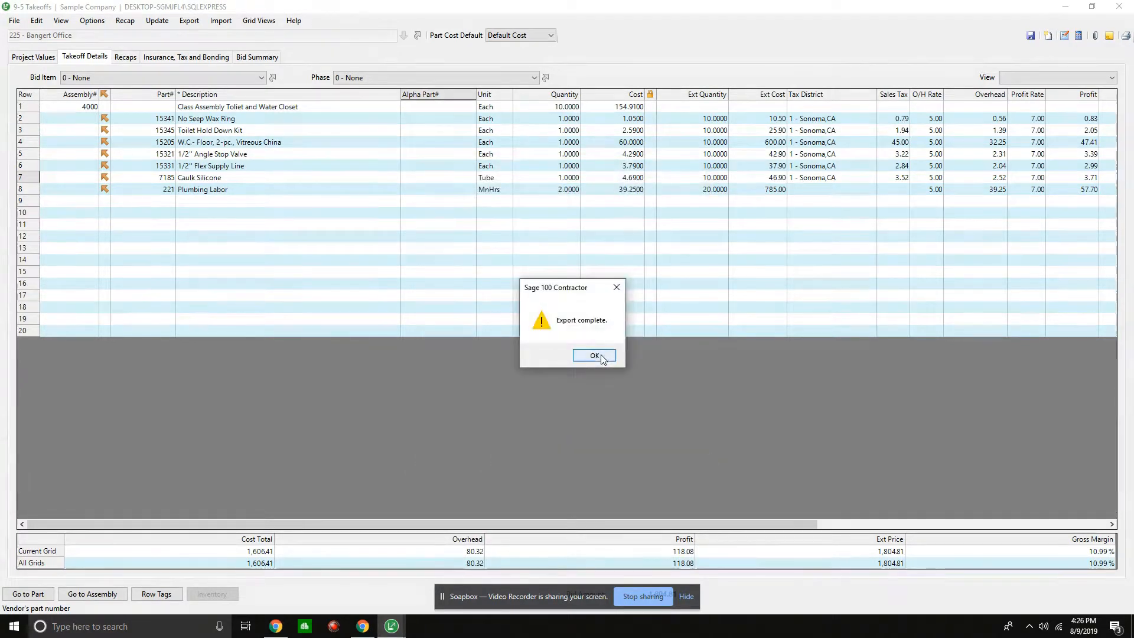
Export the Bangert Office takeoff as the job's budget, overwriting any existing budget.
left_click(596, 357)
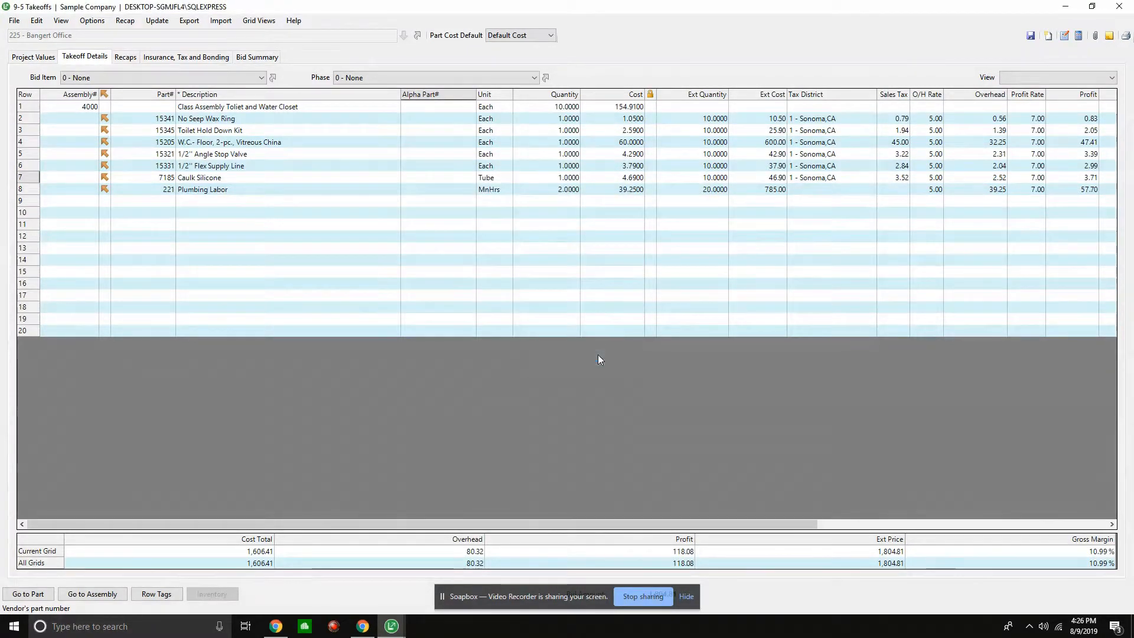
left_click(192, 21)
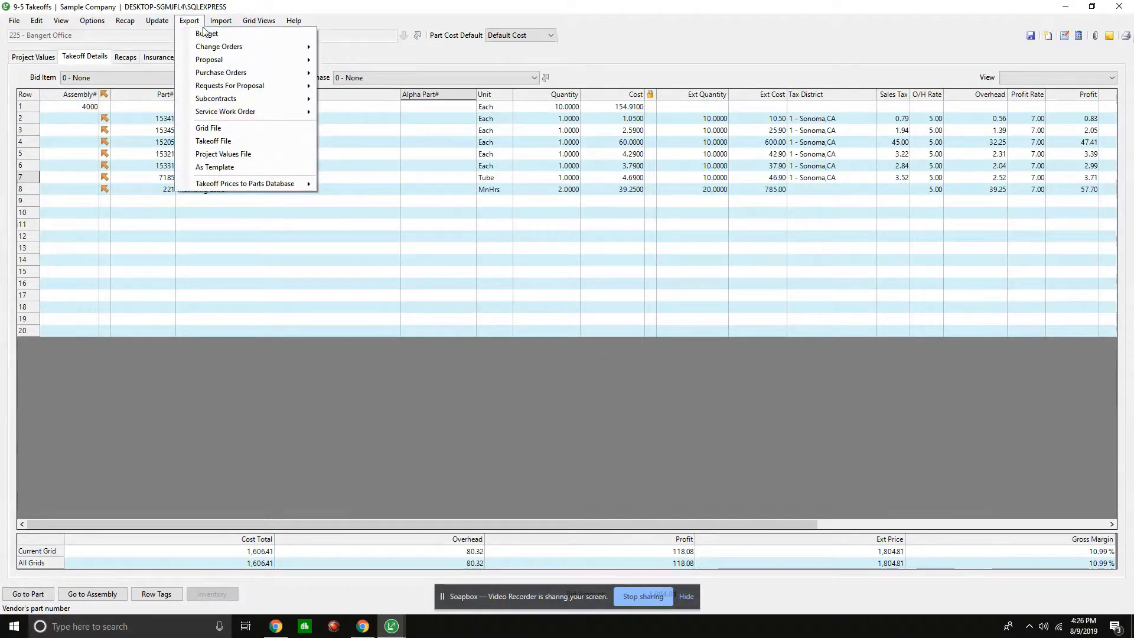
left_click(202, 35)
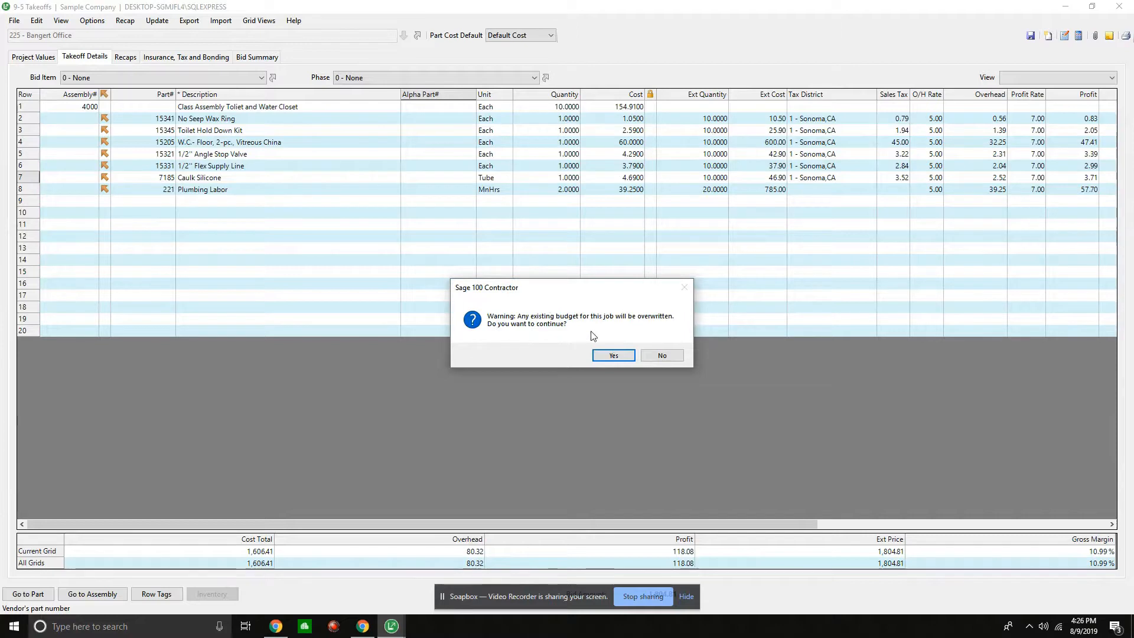
left_click(612, 355)
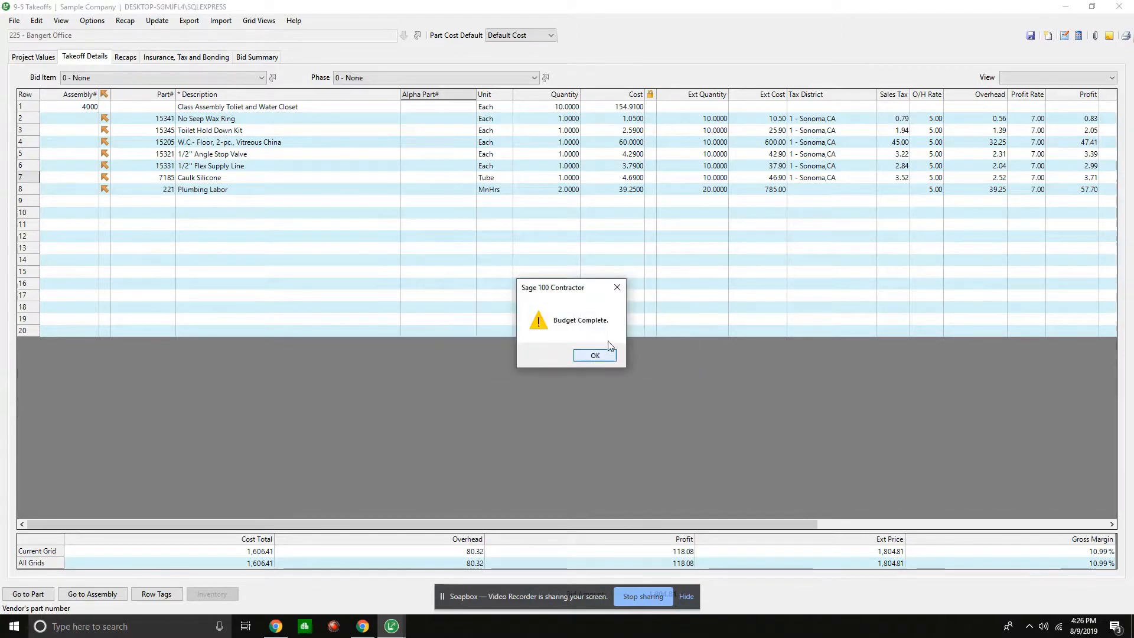
left_click(594, 356)
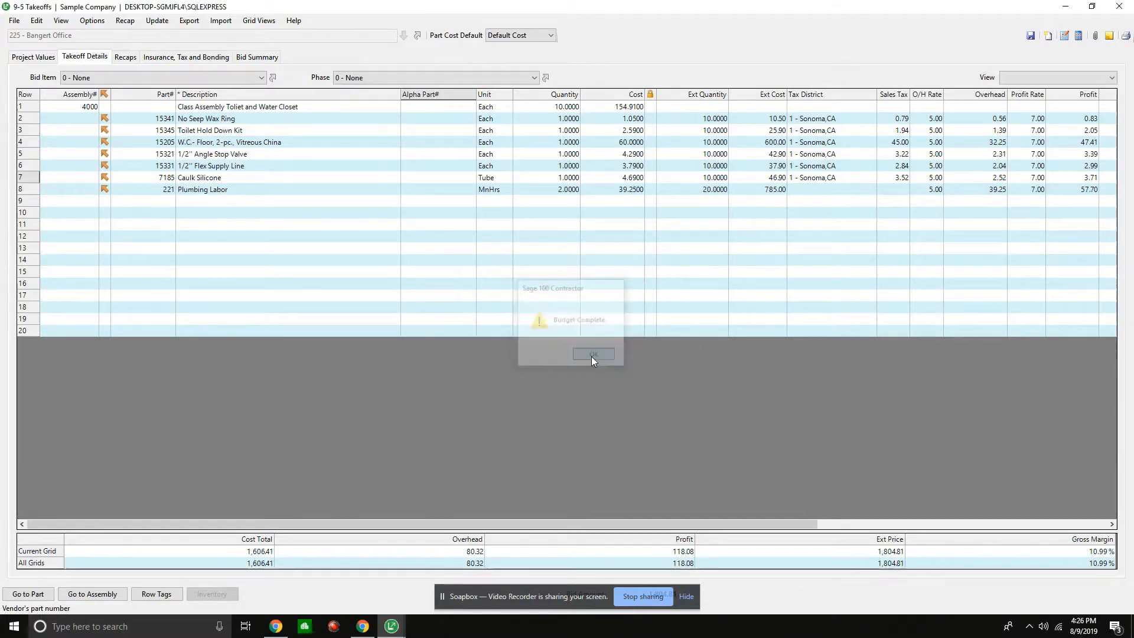
Export the takeoff as the job's proposal by cost code.
left_click(187, 20)
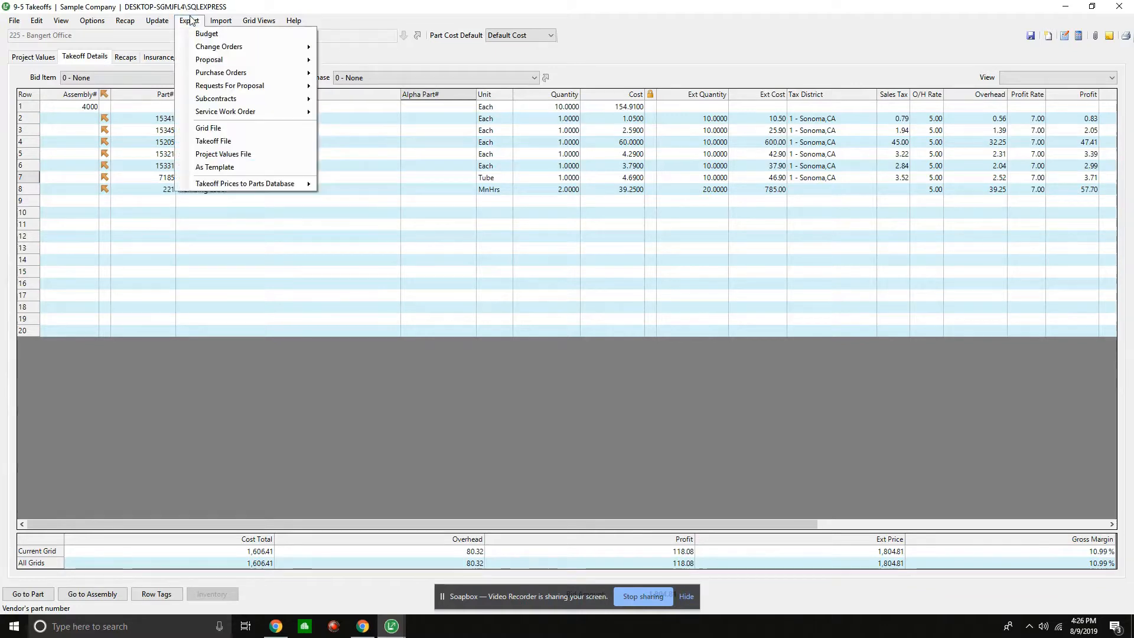
mouse_move(300, 65)
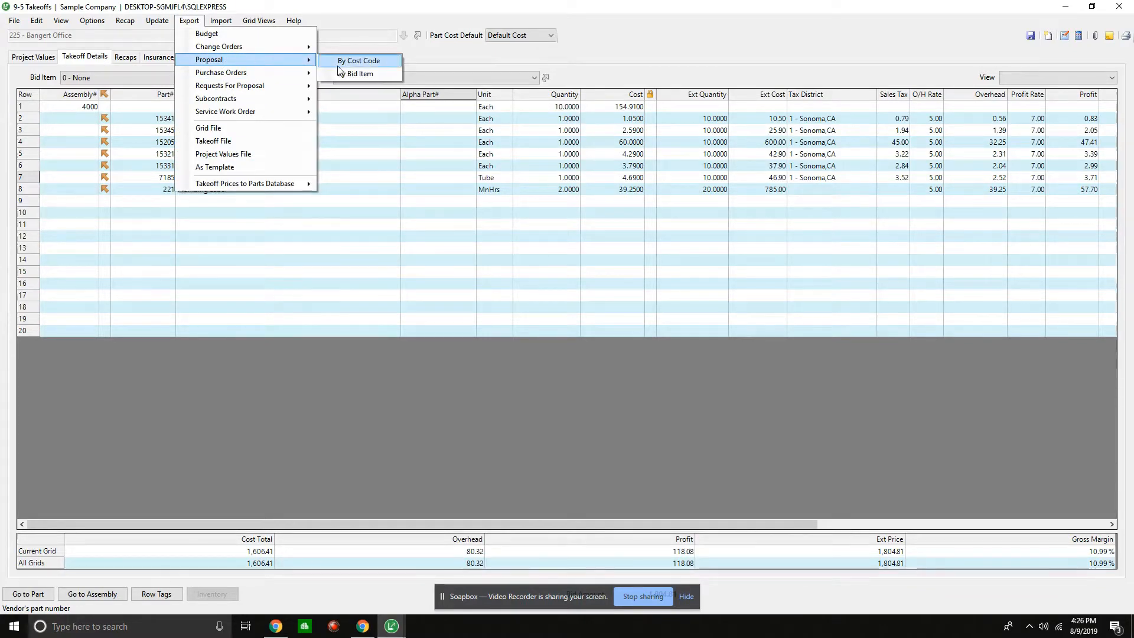
left_click(355, 60)
left_click(595, 355)
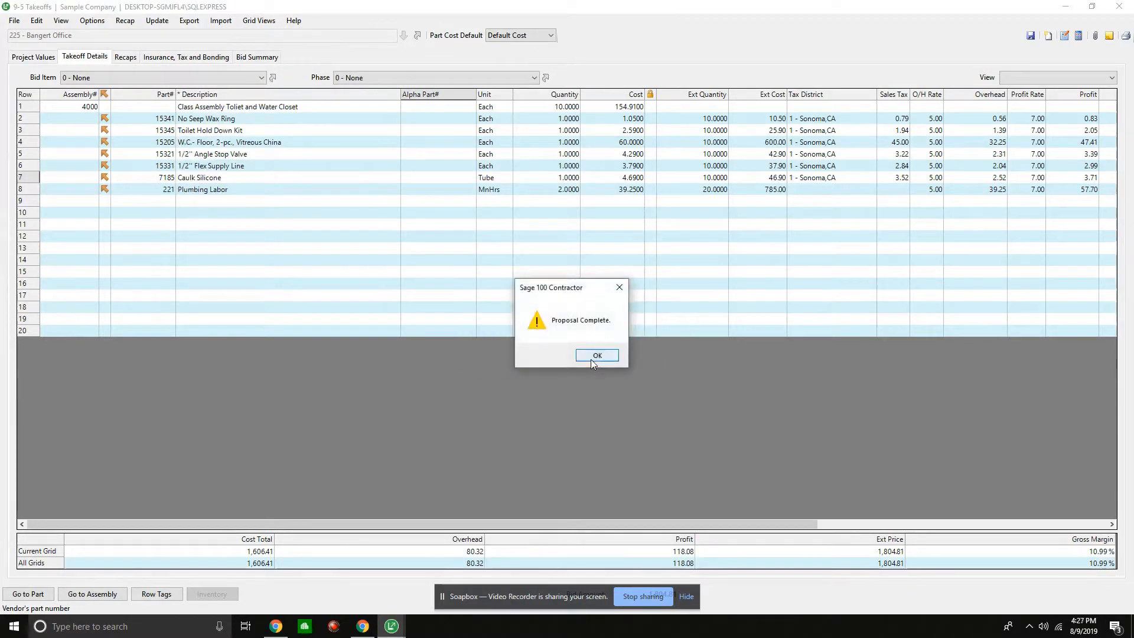
left_click(591, 356)
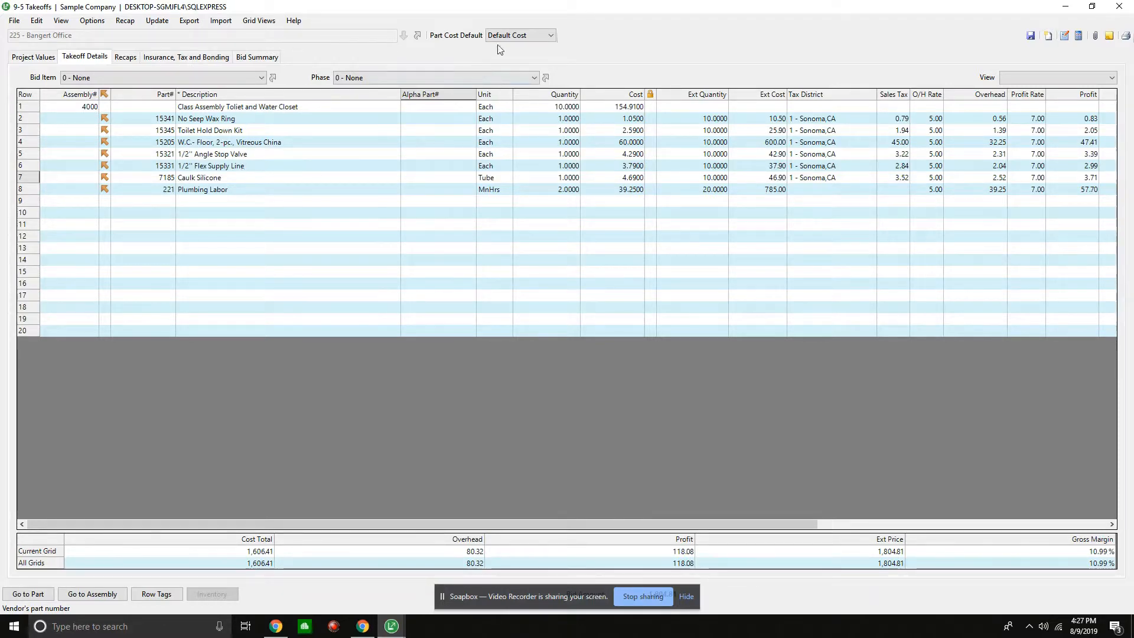
Close the takeoff, open the last purchase order record in Purchase Orders and check its source.
left_click(1118, 6)
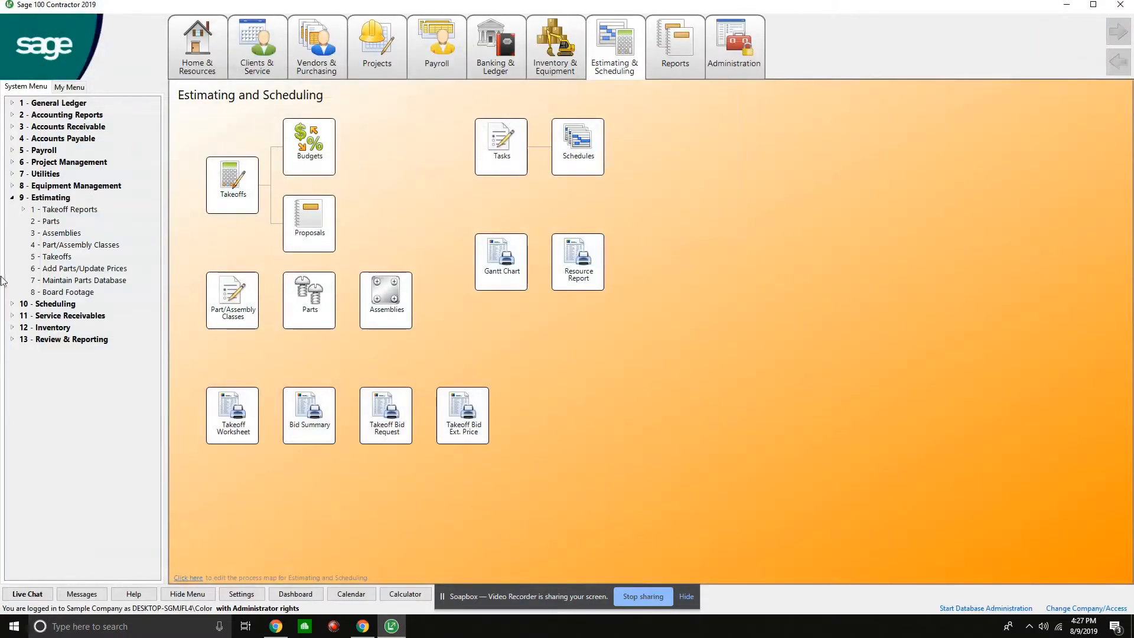
left_click(373, 49)
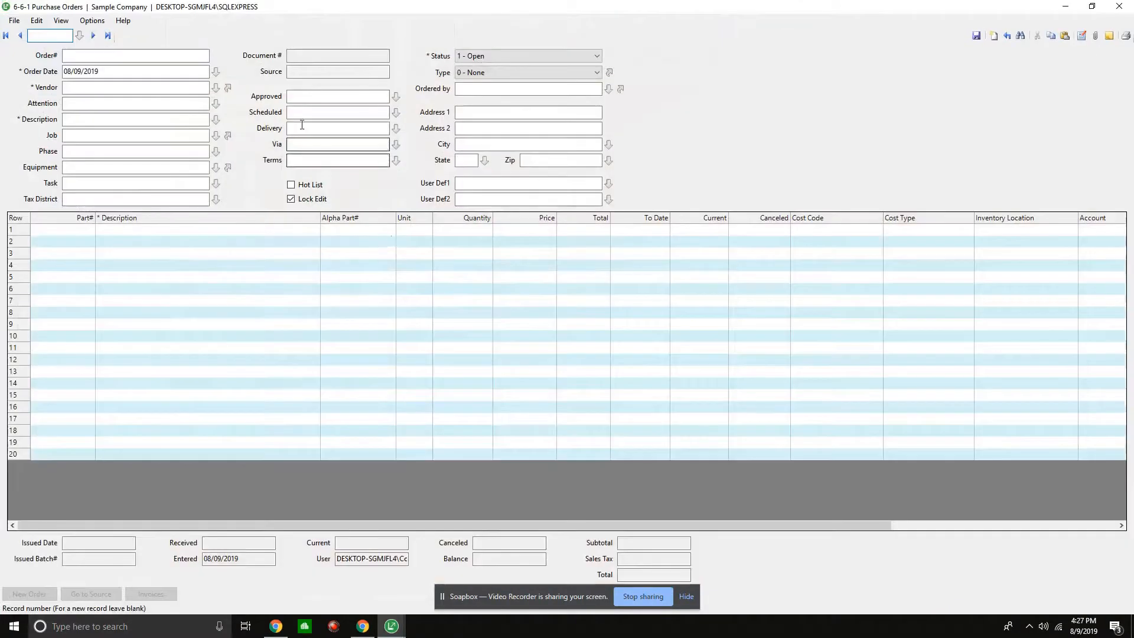
left_click(107, 36)
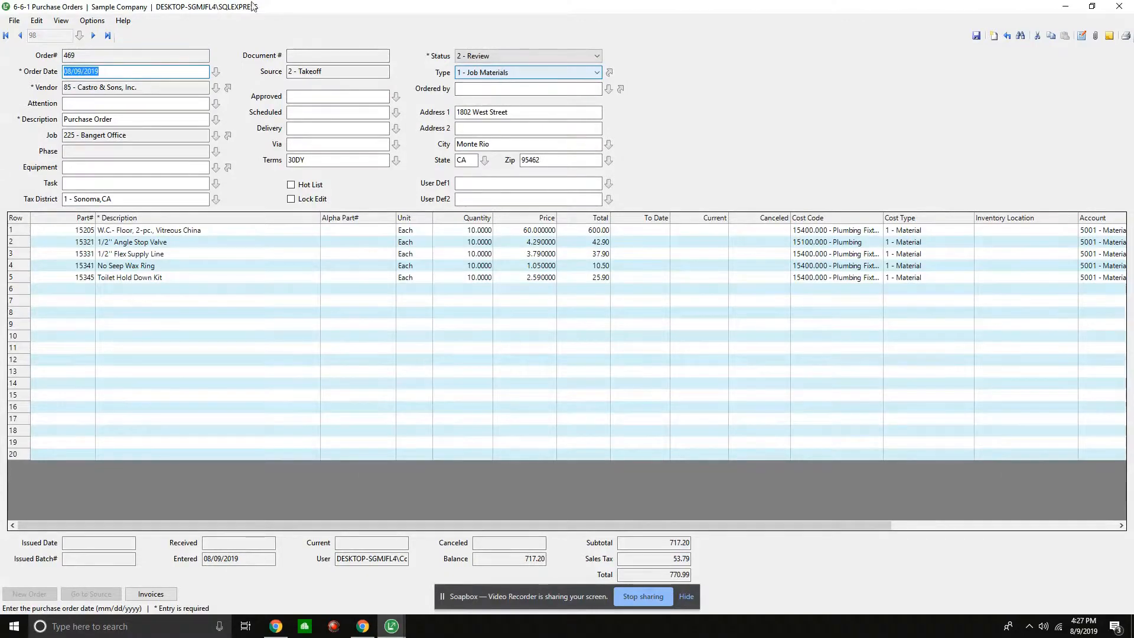
left_click(330, 73)
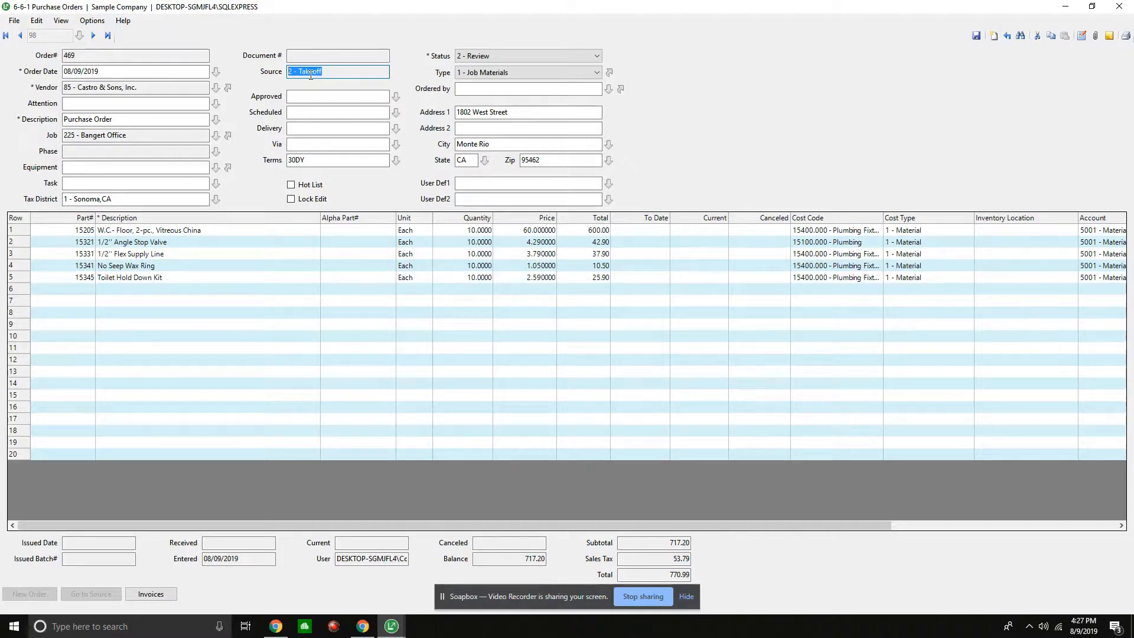
Try the Open status on the Castro & Sons purchase order and return it to Review.
left_click(509, 57)
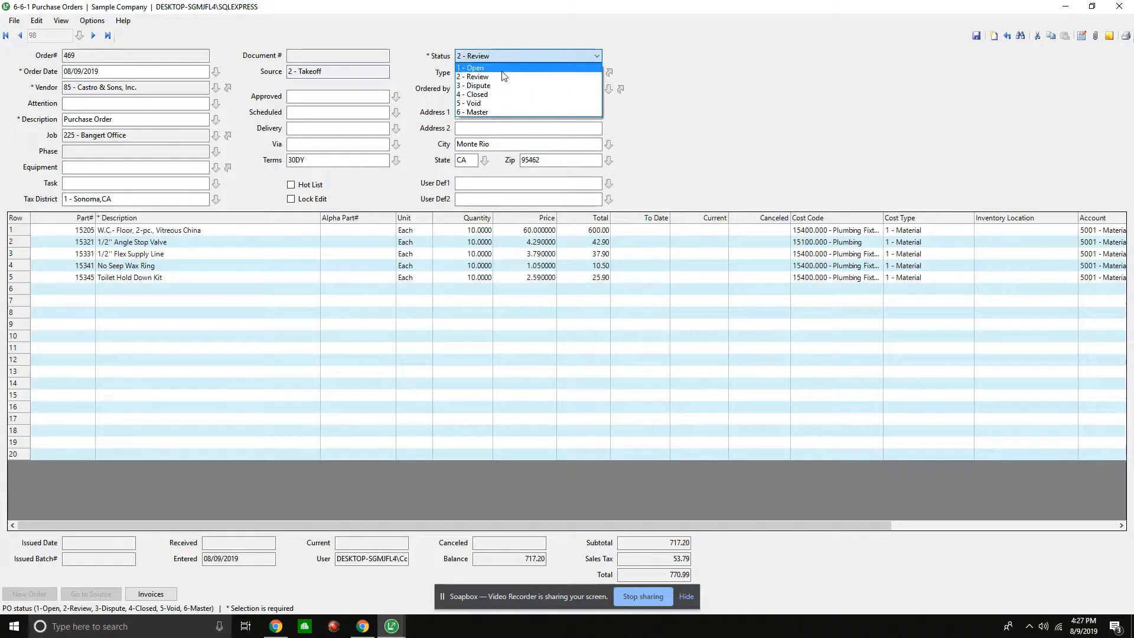
left_click(485, 70)
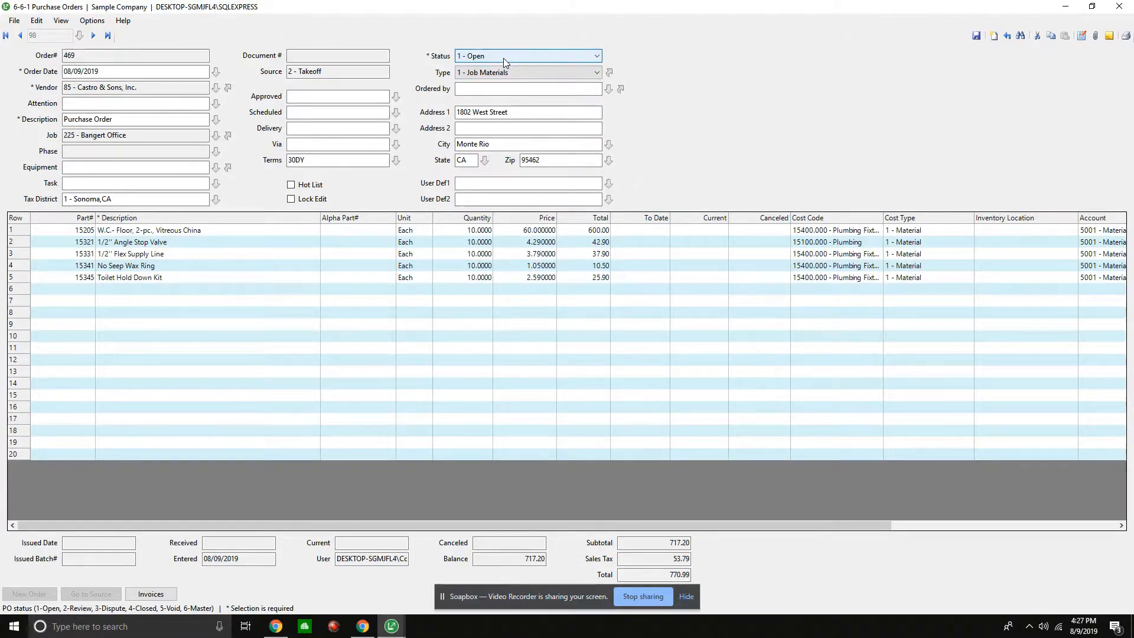
left_click(503, 58)
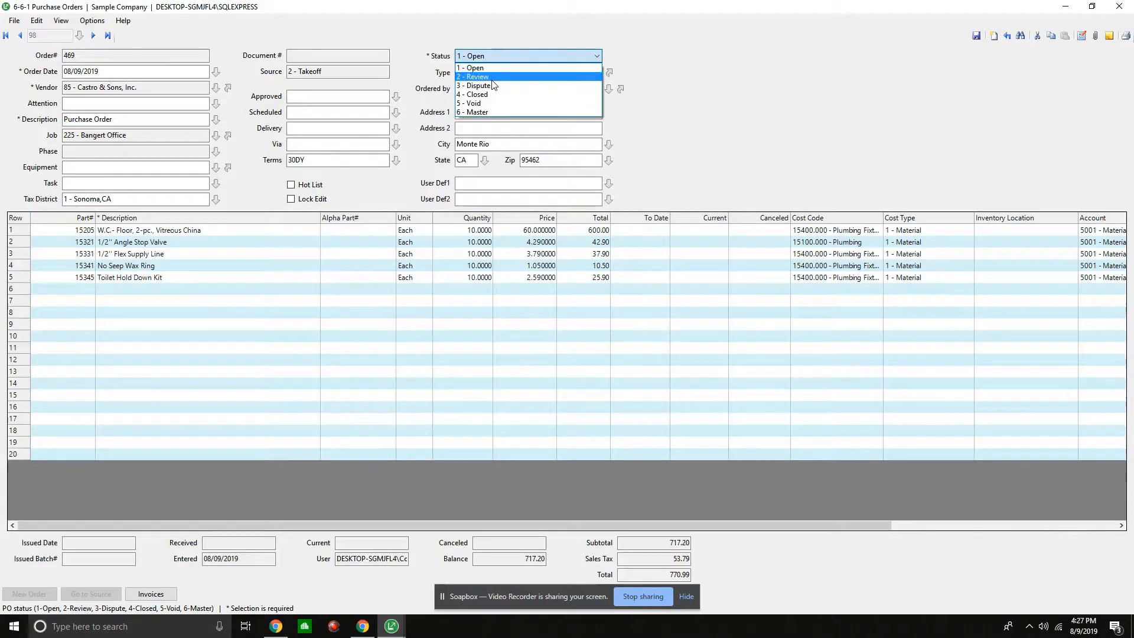
left_click(494, 85)
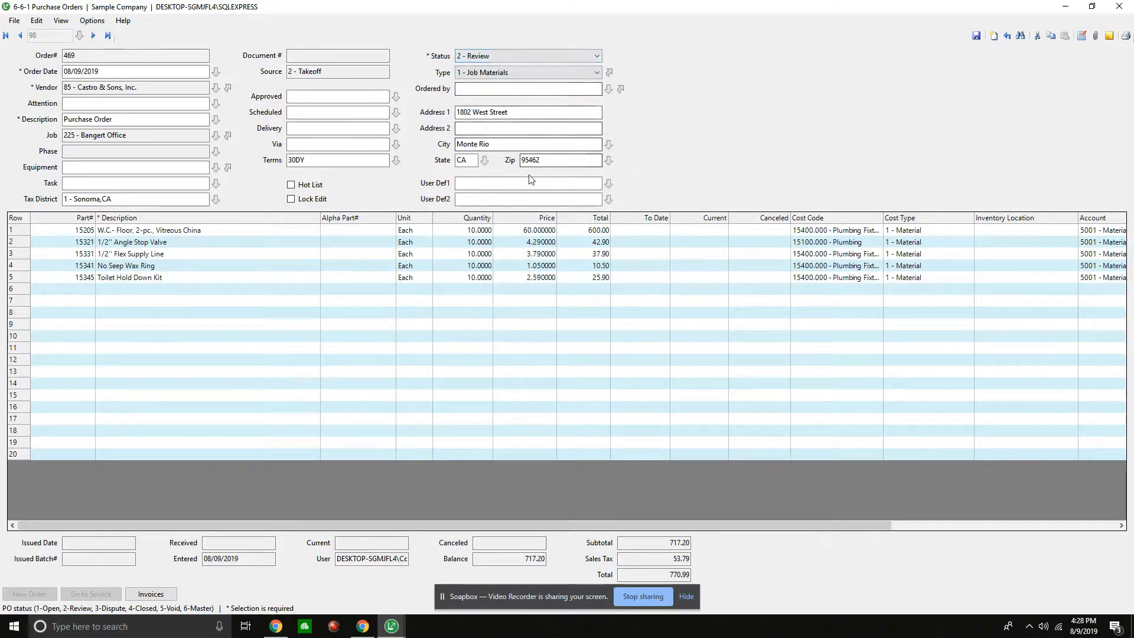
Review the Castro & Sons purchase order's line items, job, description and vendor.
left_click_drag(23, 231, 36, 292)
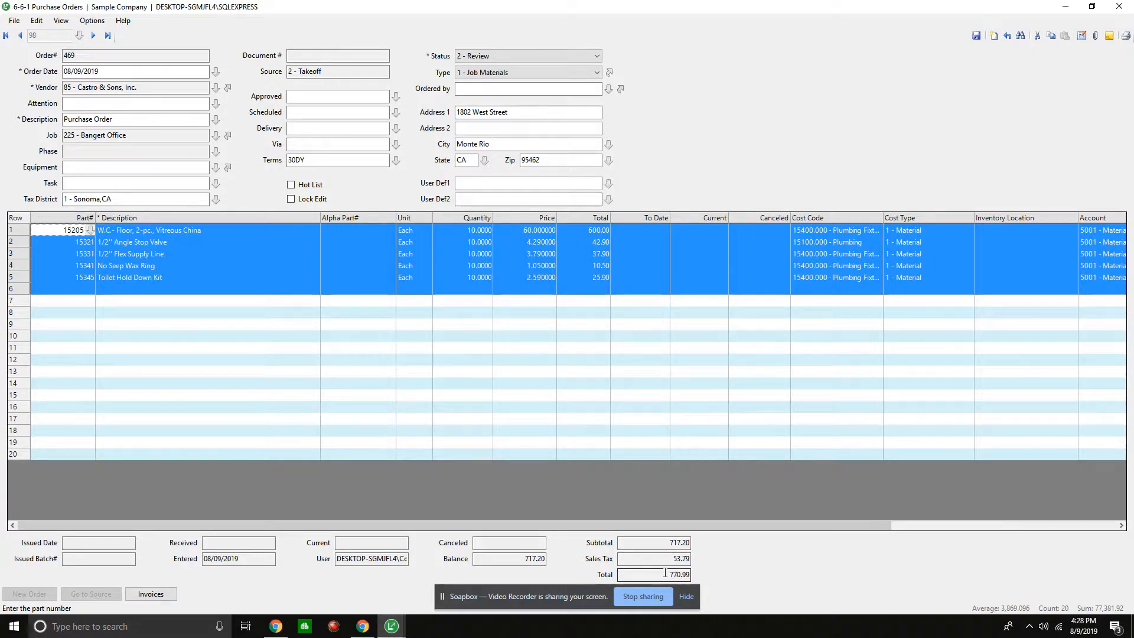
left_click(118, 134)
left_click(131, 117)
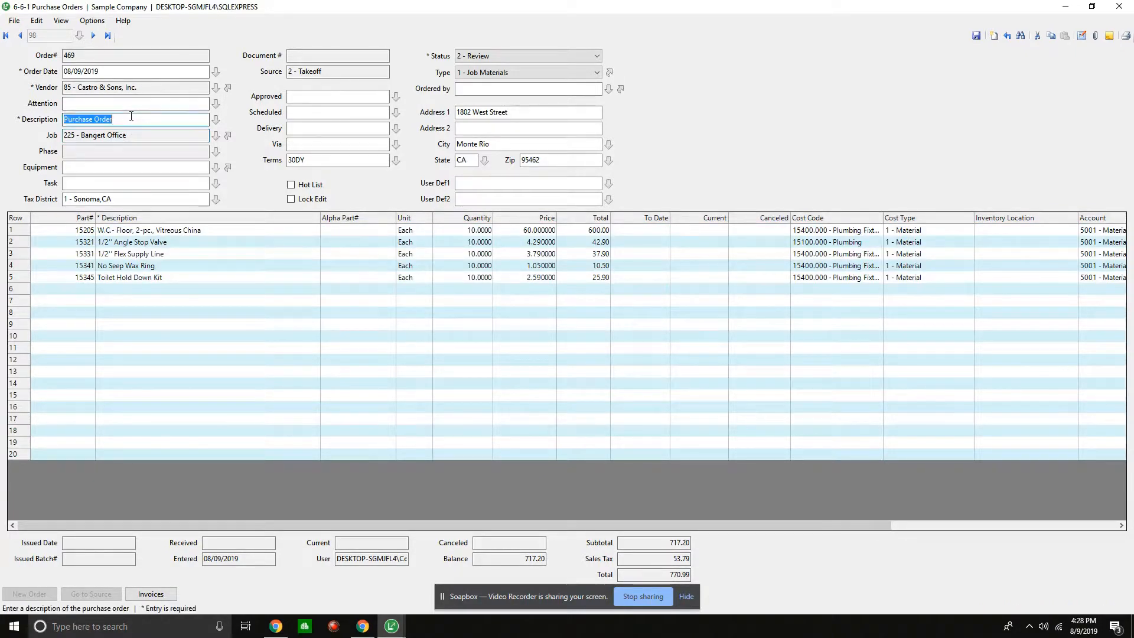
left_click(136, 90)
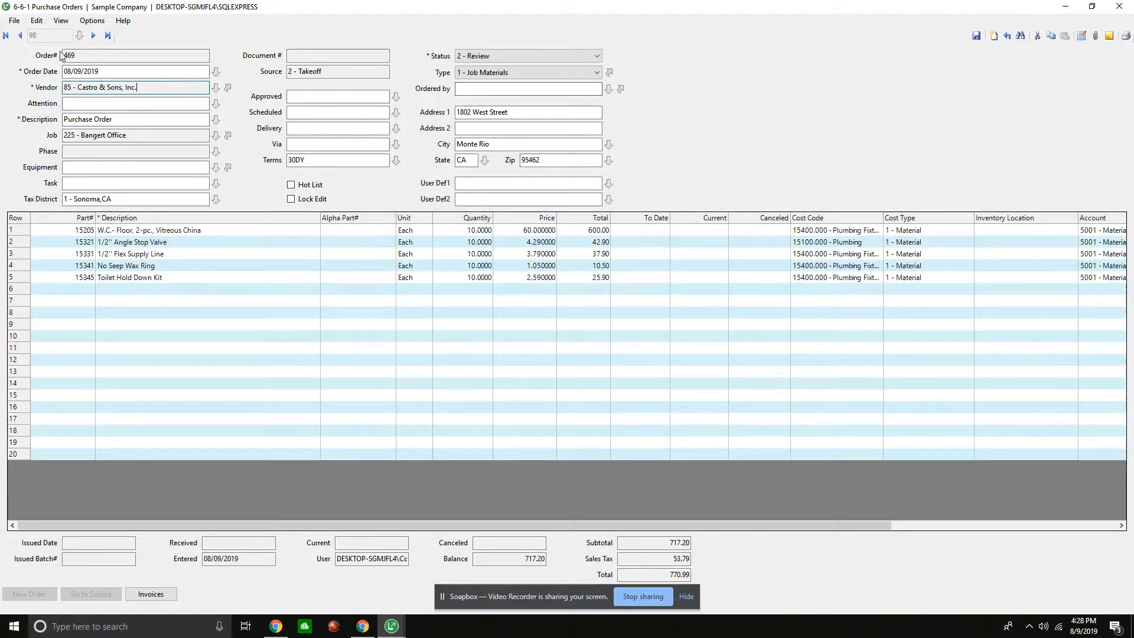
Save the Castro & Sons purchase order and go to the previous record for RDS Materials to check its source.
left_click(93, 36)
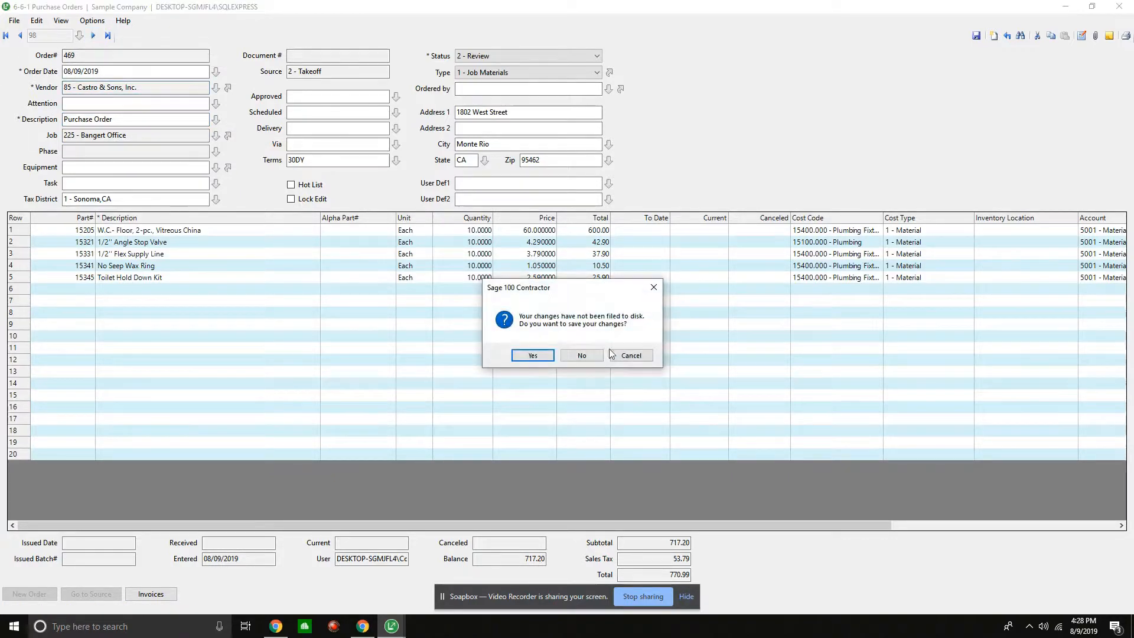
left_click(535, 354)
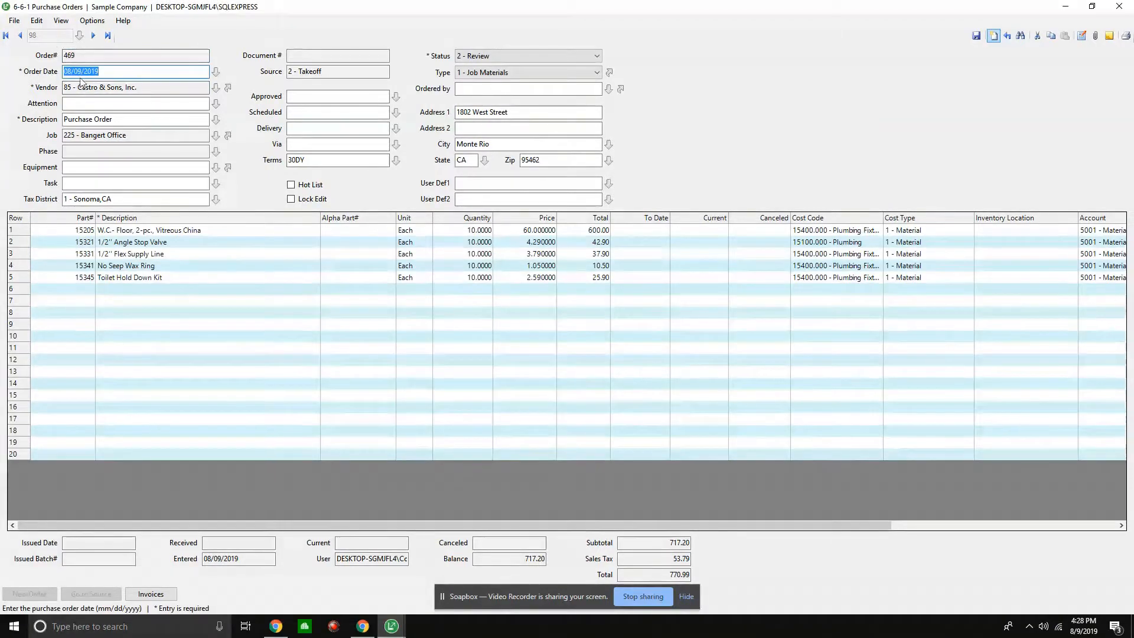
left_click(21, 36)
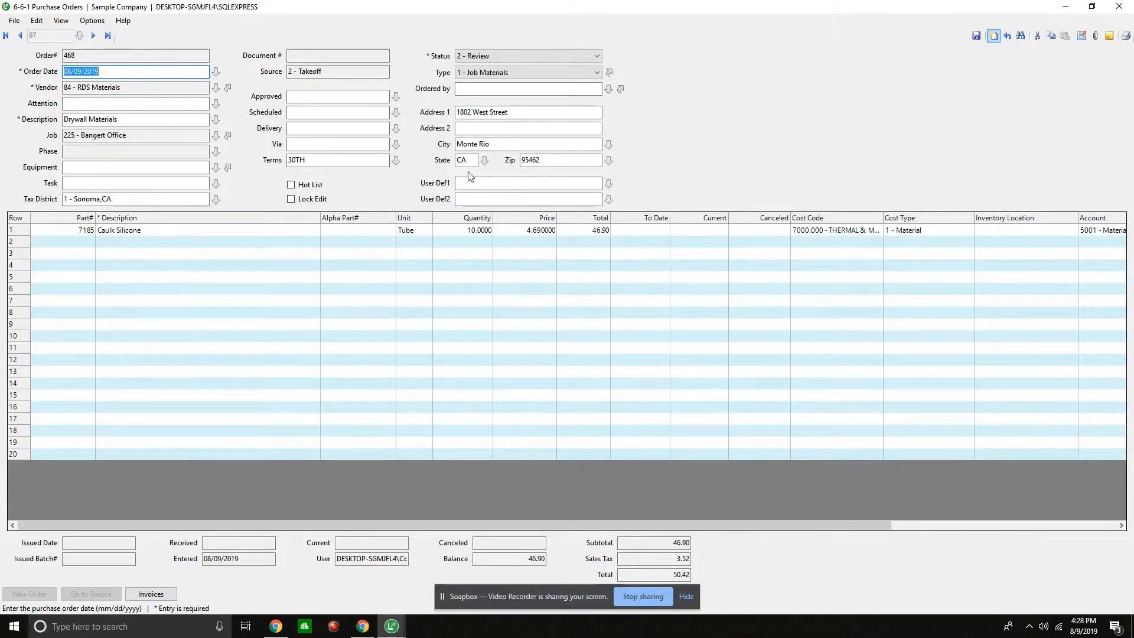
left_click_drag(331, 71, 278, 72)
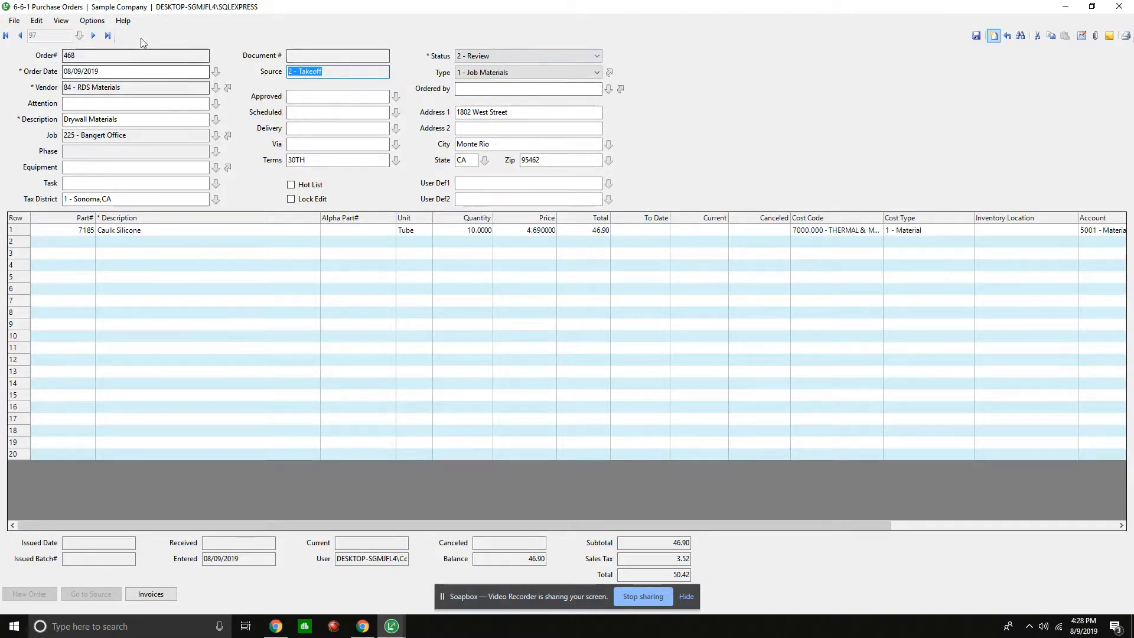
Examine the report printing and PDF options for the RDS Materials purchase order, and close the report and purchase order windows.
left_click(1126, 36)
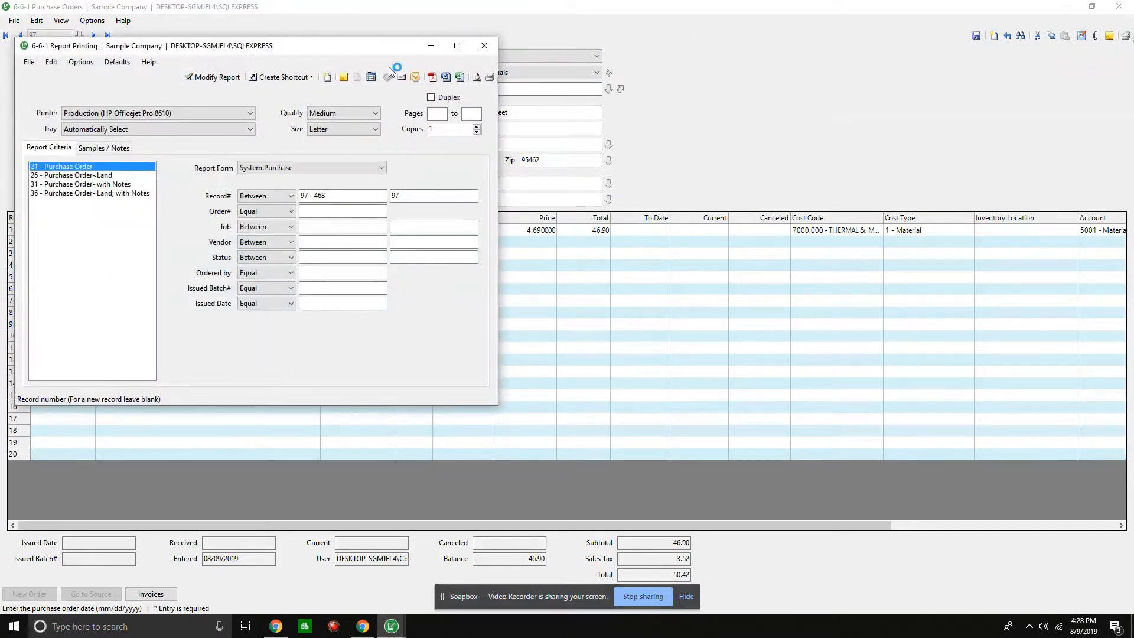
left_click_drag(373, 47, 668, 96)
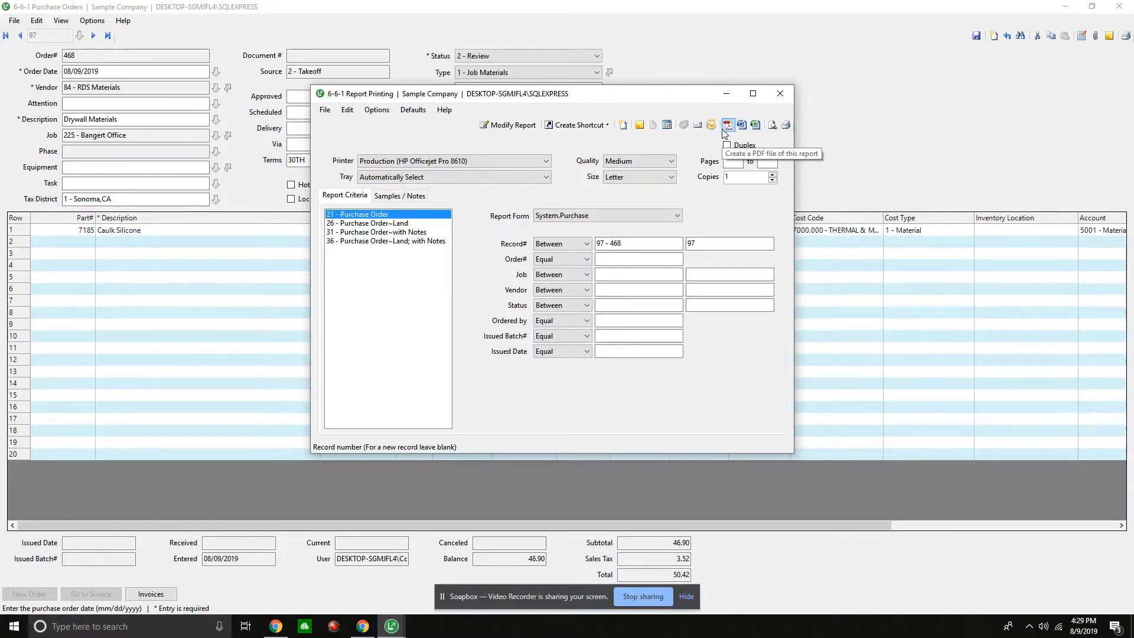
left_click(779, 94)
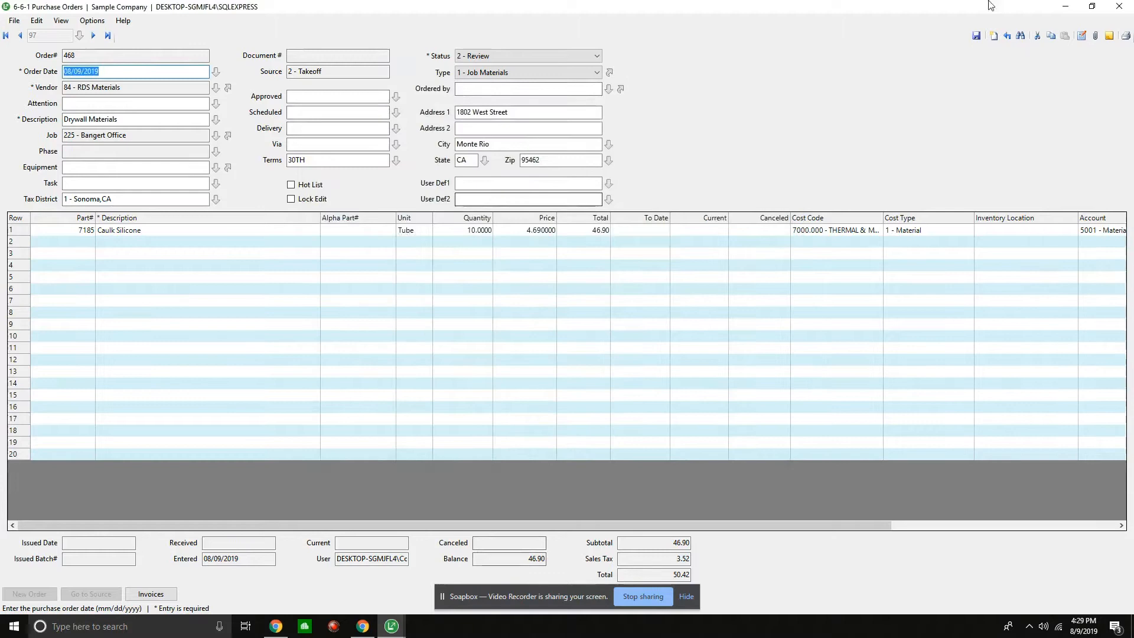
left_click(1118, 7)
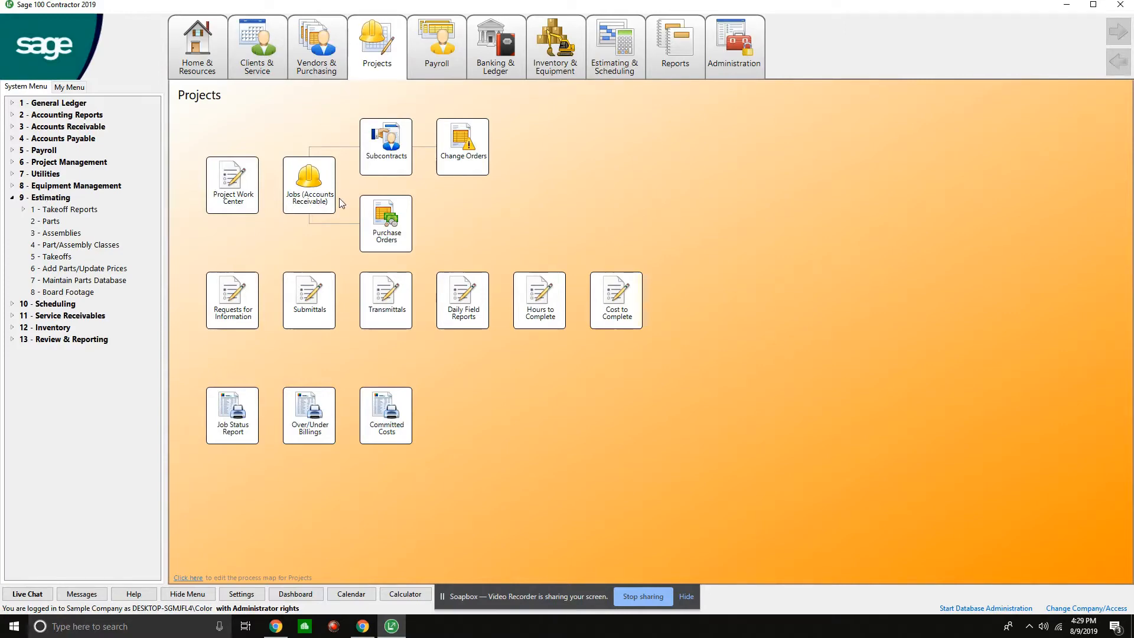
Open the last job record, Bangert Office, in Jobs (Accounts Receivable) and maximize its window.
left_click(322, 193)
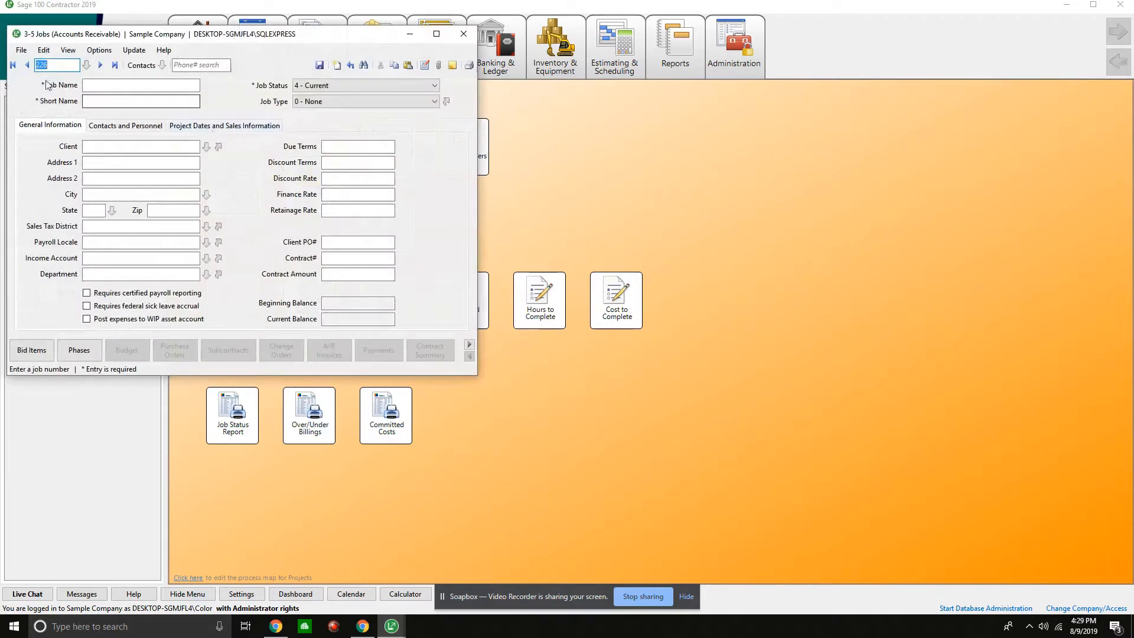
left_click(114, 66)
left_click(437, 34)
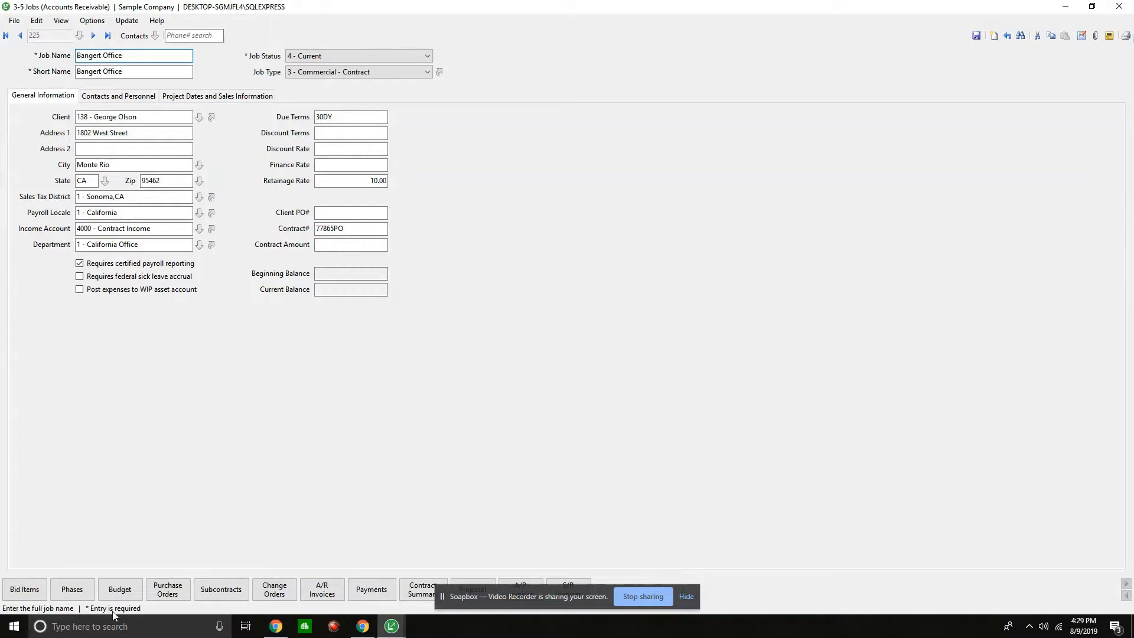
Review the Bangert Office job's budget by cost code and its overall total.
left_click(130, 591)
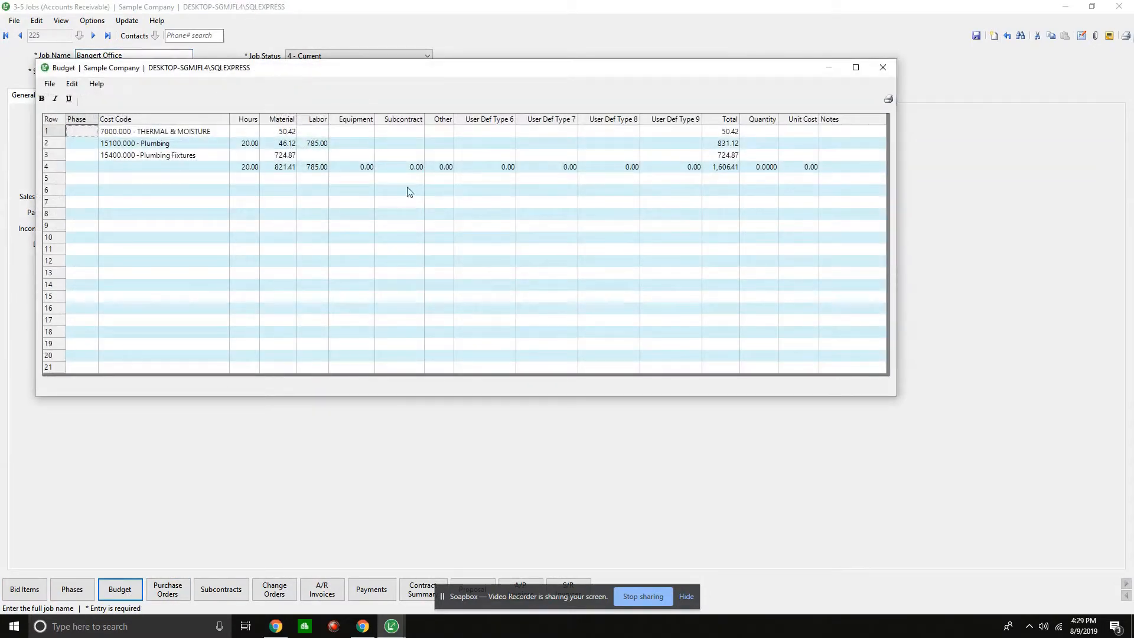
left_click(714, 170)
left_click(882, 67)
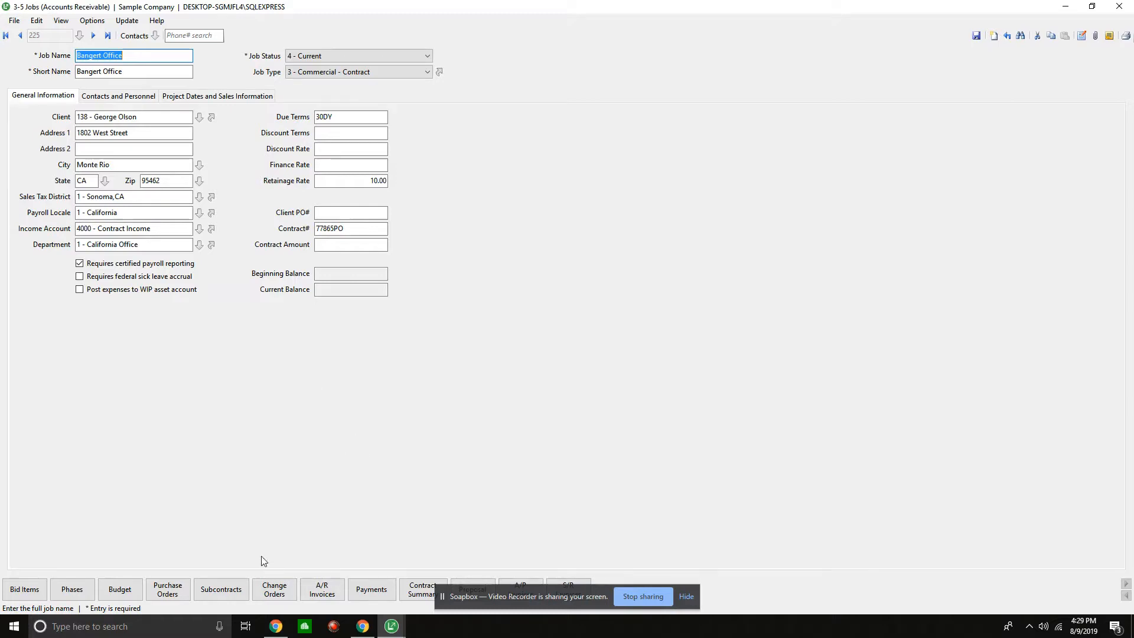
Recheck the job's budget total and open the job's proposal to compare its total.
left_click(120, 588)
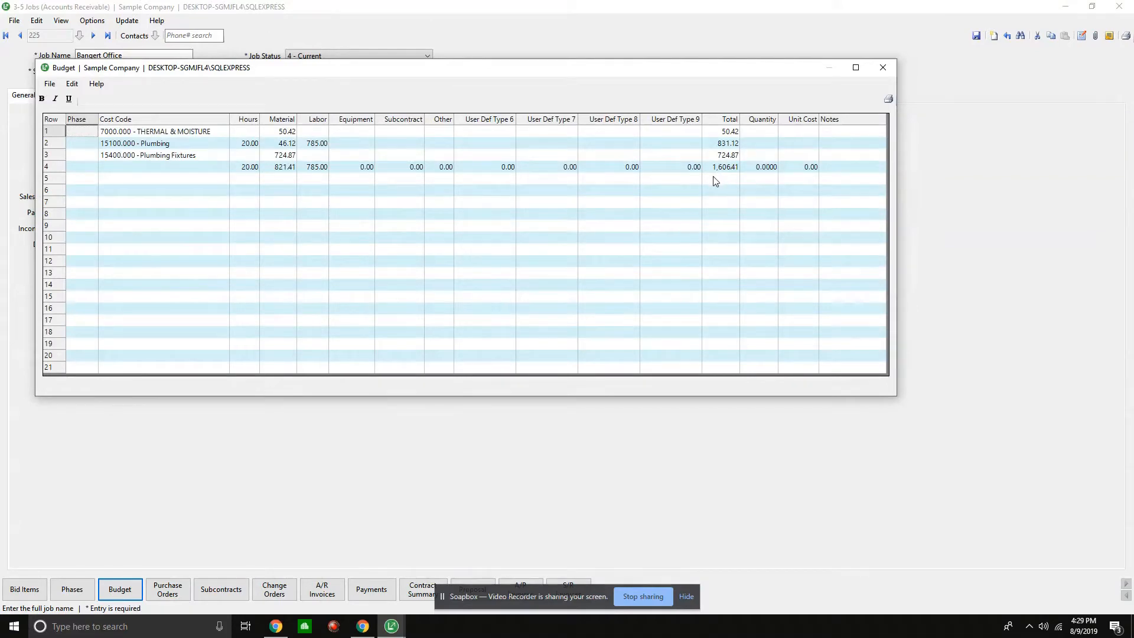
left_click(881, 68)
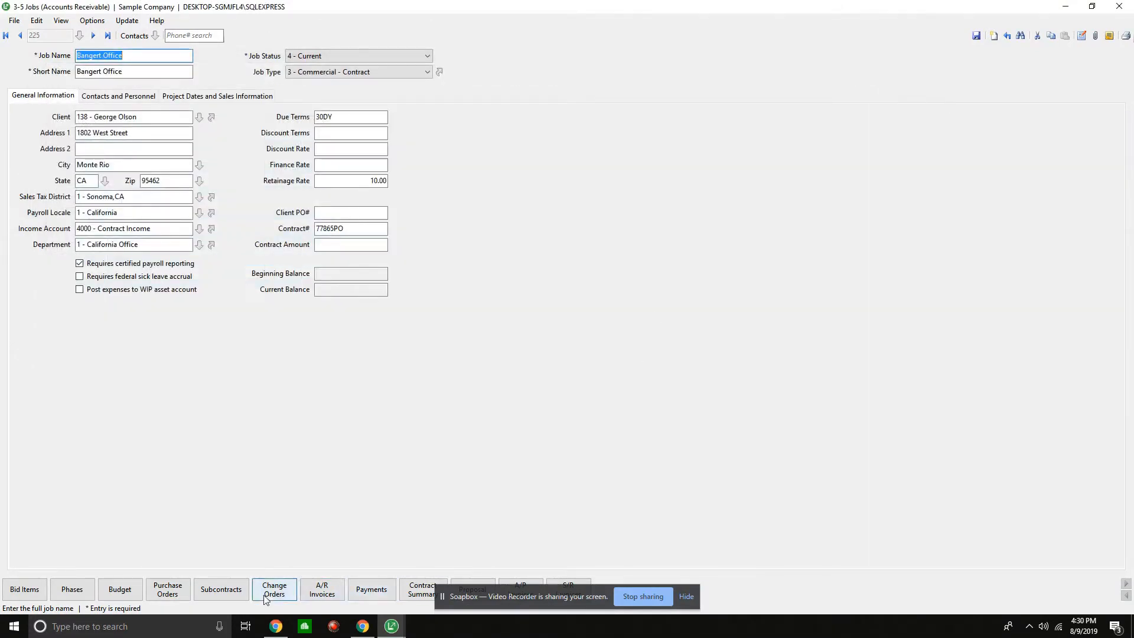
left_click(477, 583)
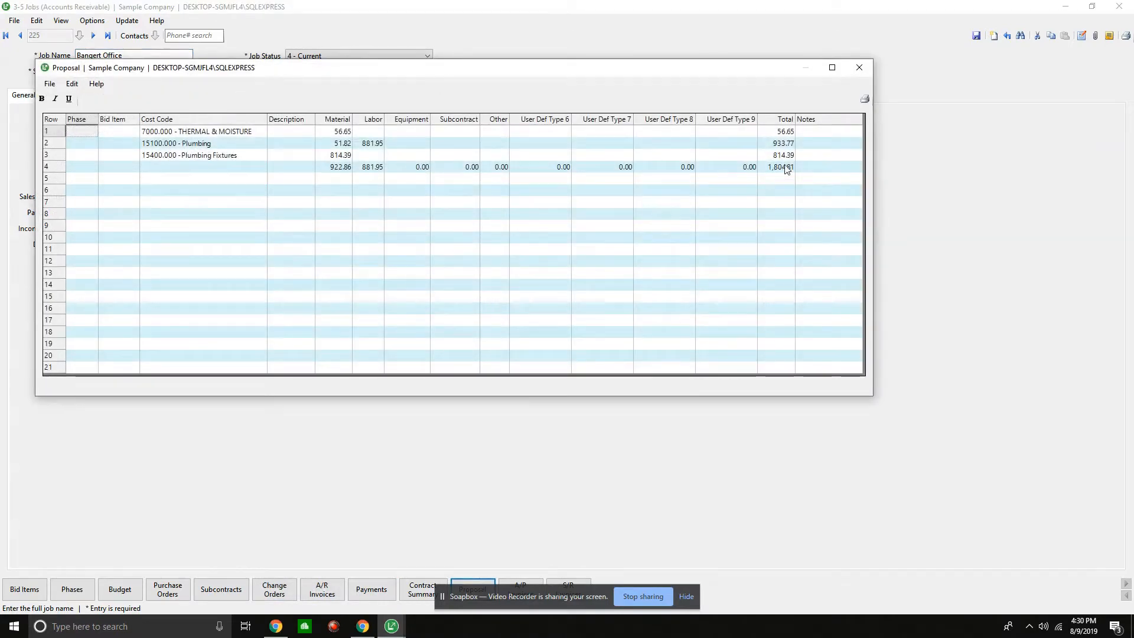
Copy the proposal's total, 1,804.81, into the Bangert Office job's contract amount, then save and close the job record.
left_click(781, 171)
right_click(772, 169)
left_click(796, 187)
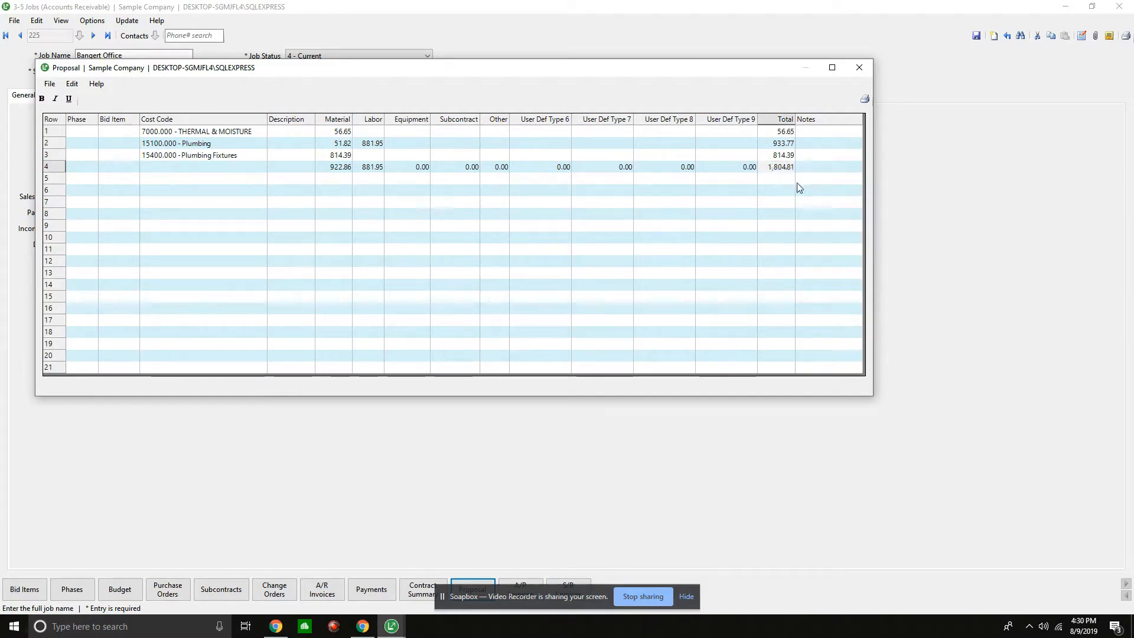
left_click(855, 71)
left_click(342, 247)
right_click(341, 247)
left_click(388, 296)
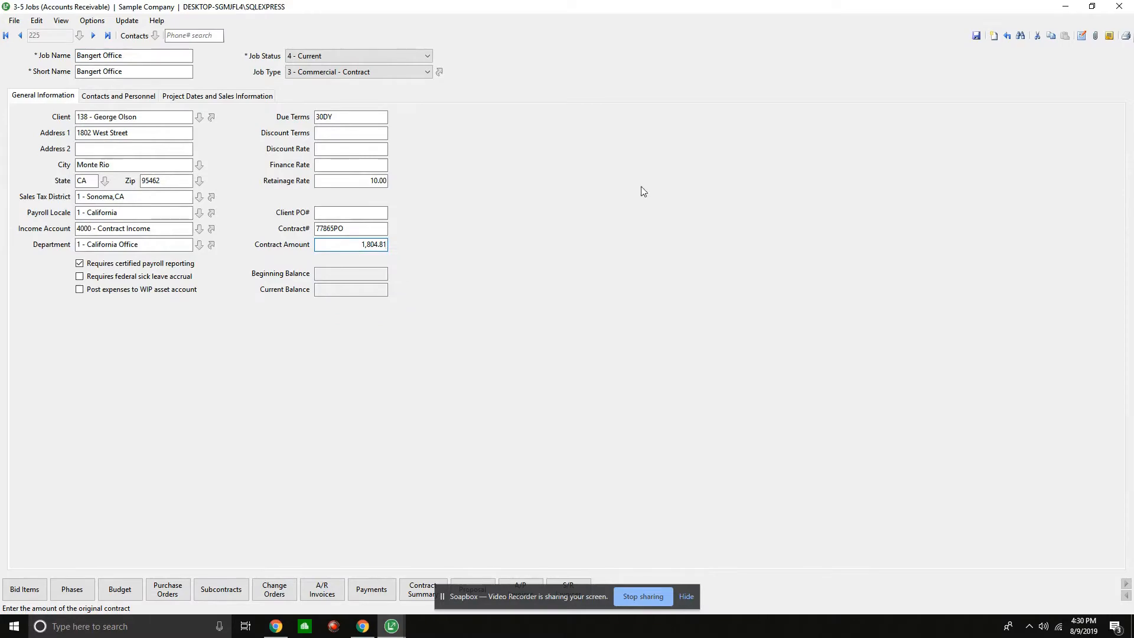
left_click(976, 36)
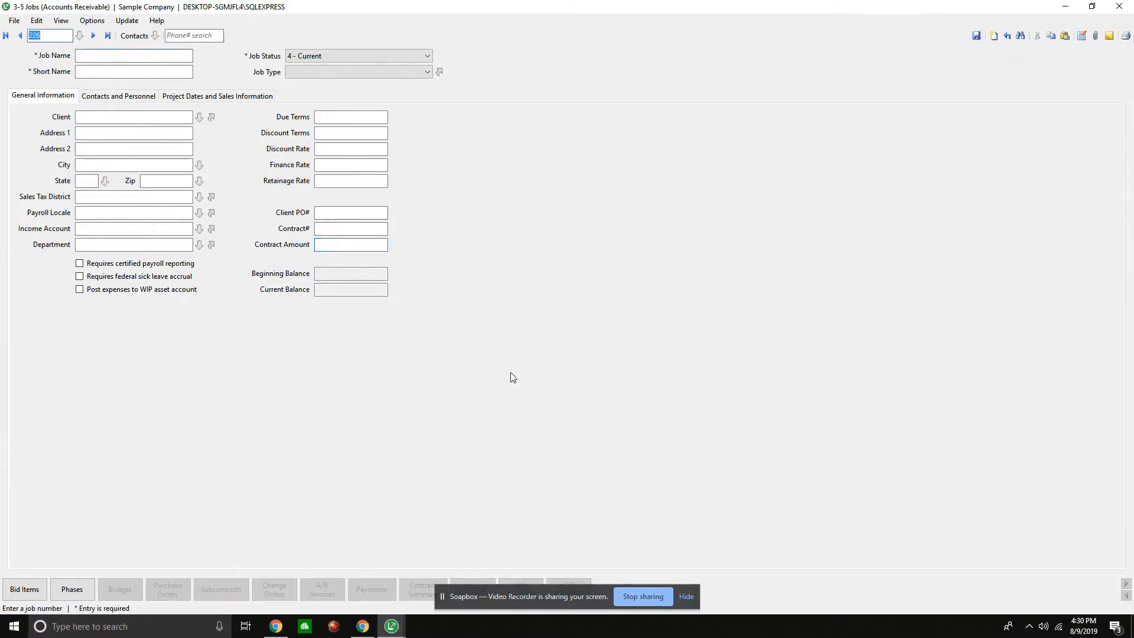
left_click(1114, 6)
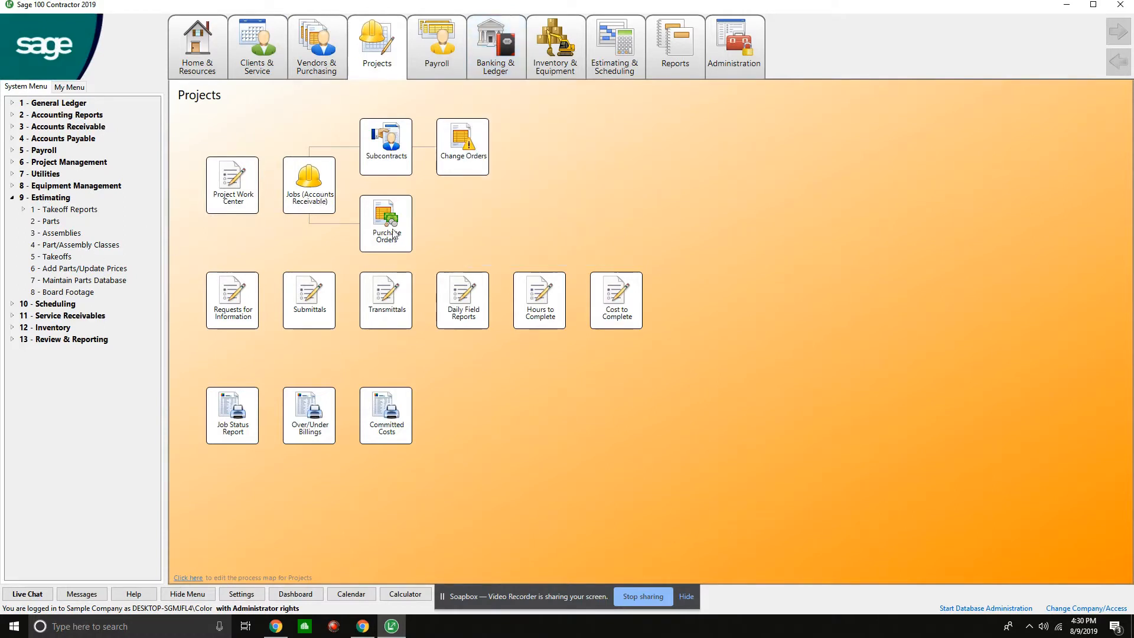
Preview the extended Over/Under Billings report with the job range starting at 225, review the Bangert Office line, and close the preview.
left_click(312, 428)
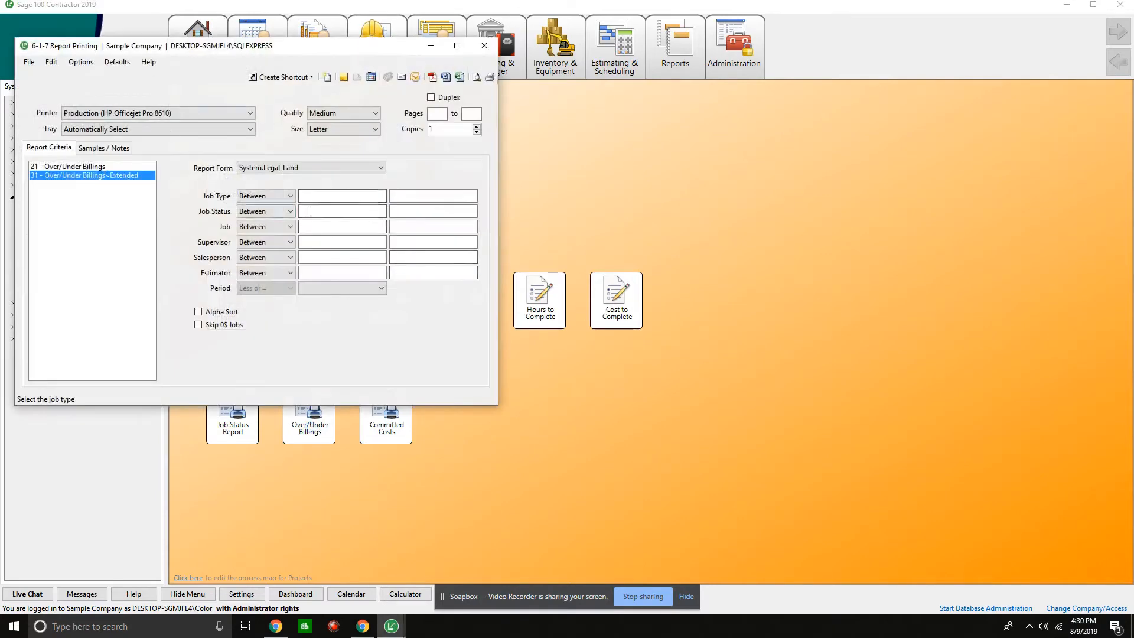
left_click(313, 225)
type("225")
key("Tab")
left_click(476, 77)
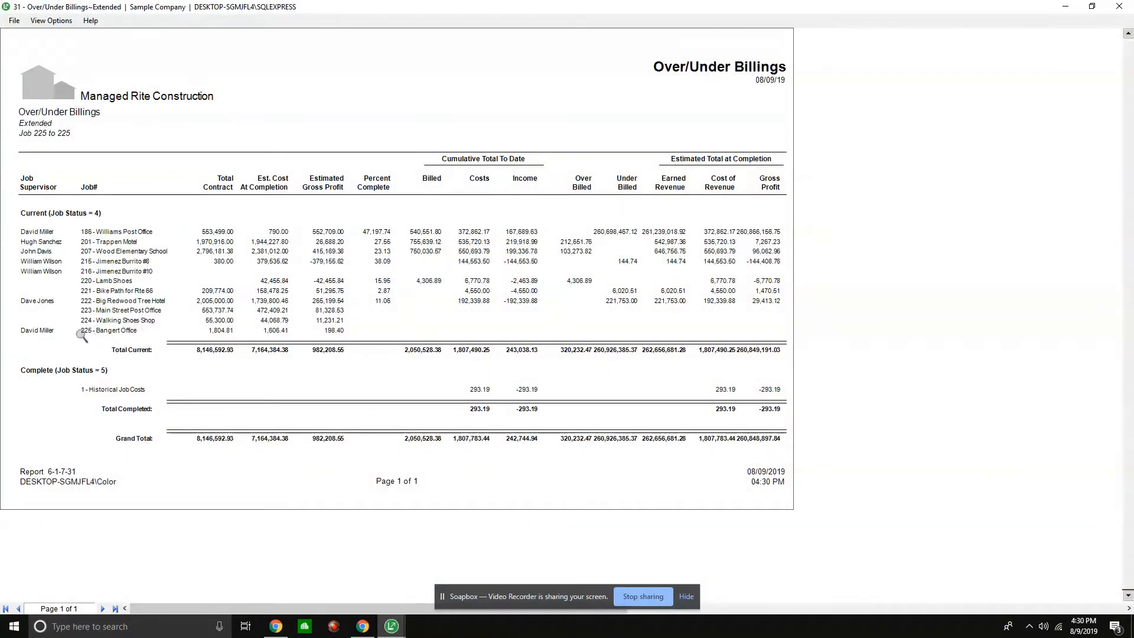
left_click(1118, 6)
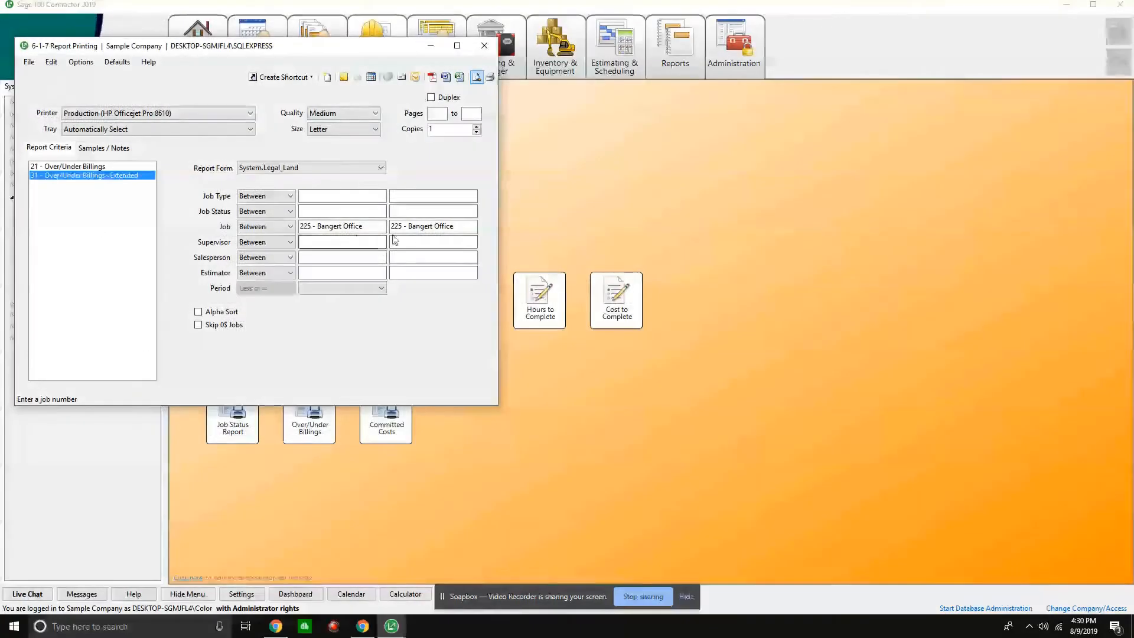
Restrict the Over/Under Billings report to jobs equal to 225 - Bangert Office and preview it again.
left_click(282, 232)
left_click(260, 246)
left_click(476, 77)
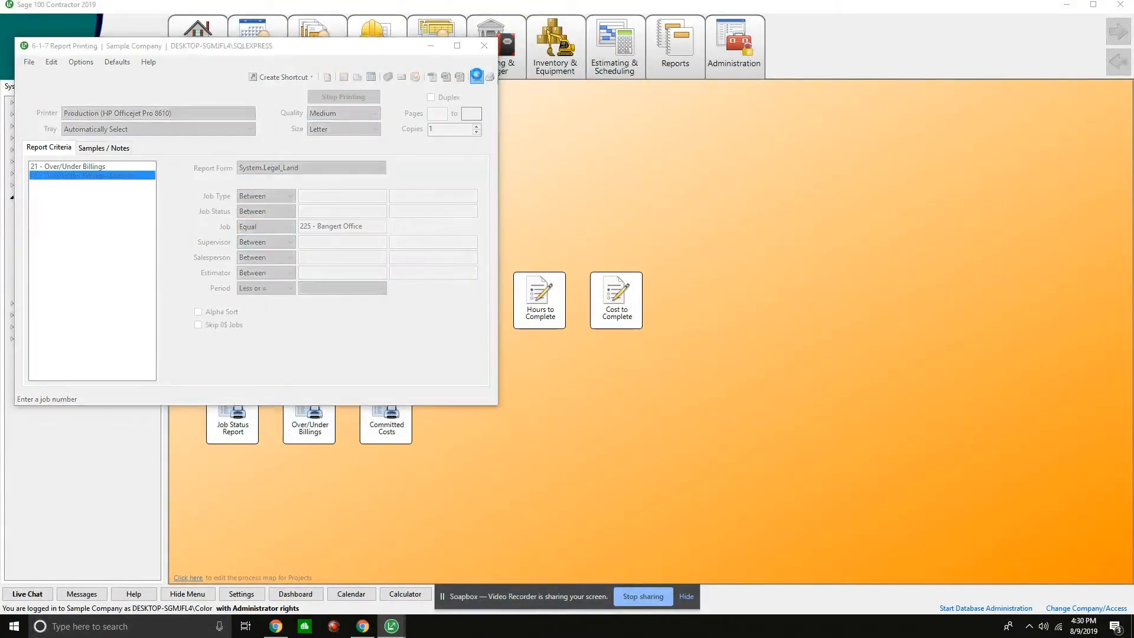